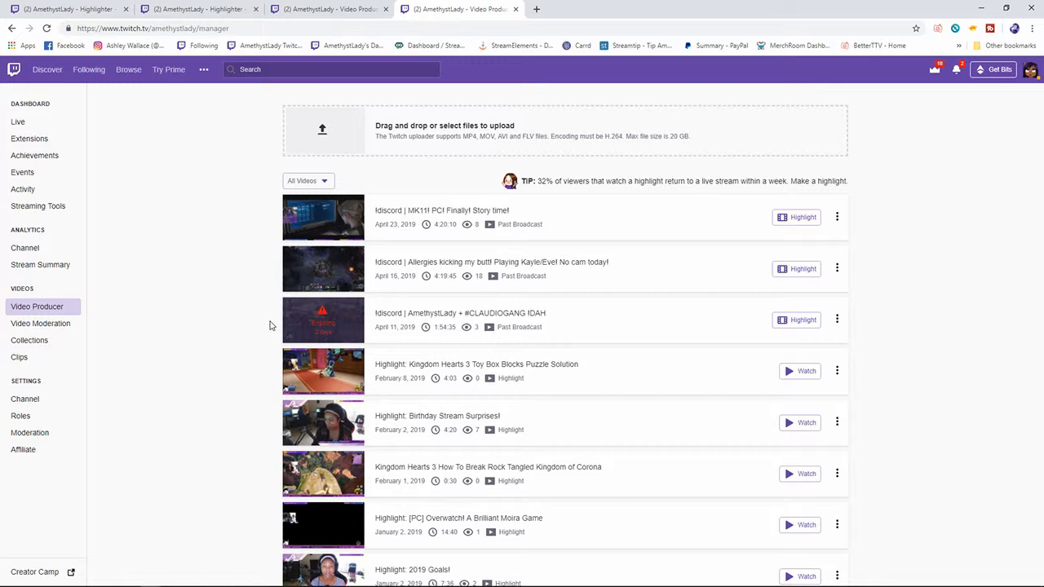
Look through the channel's Video Producer list down to the oldest highlights.
{"action": "scroll", "coordinate": [270, 325], "scroll_direction": "down", "scroll_amount": 8}
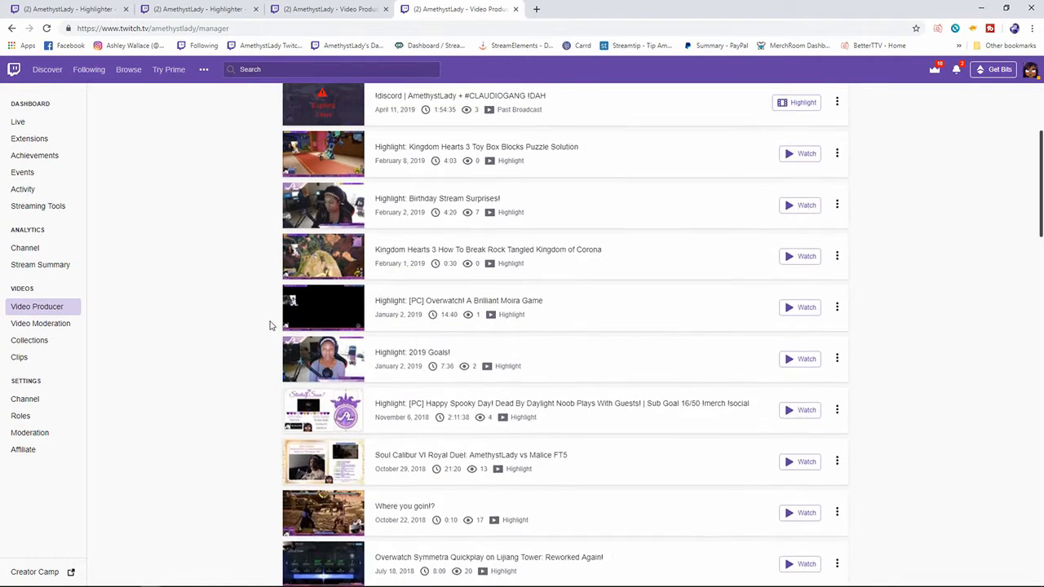
{"action": "scroll", "coordinate": [271, 325], "scroll_direction": "down", "scroll_amount": 7}
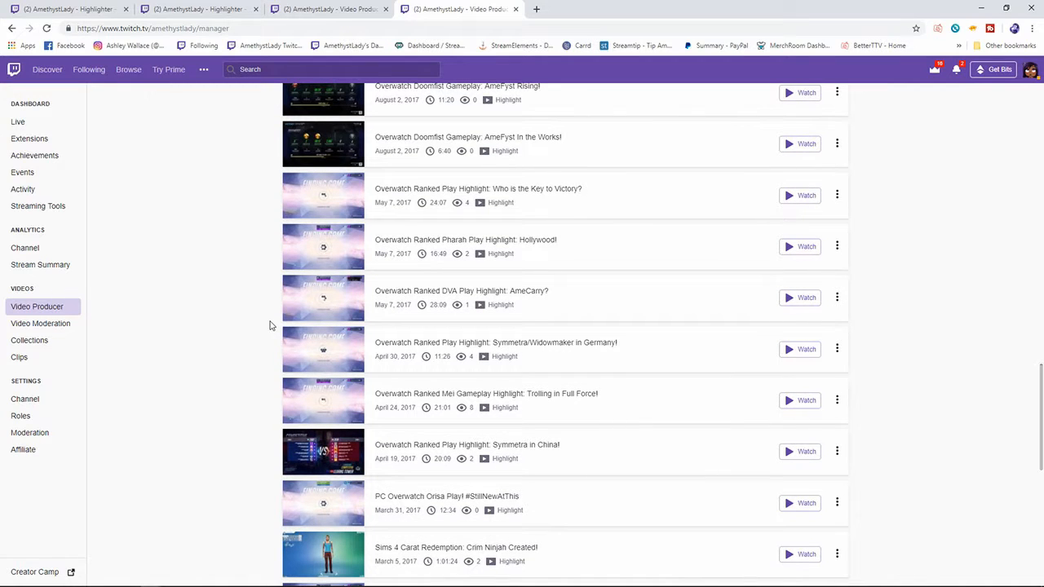
{"action": "scroll", "coordinate": [270, 325], "scroll_direction": "down", "scroll_amount": 2}
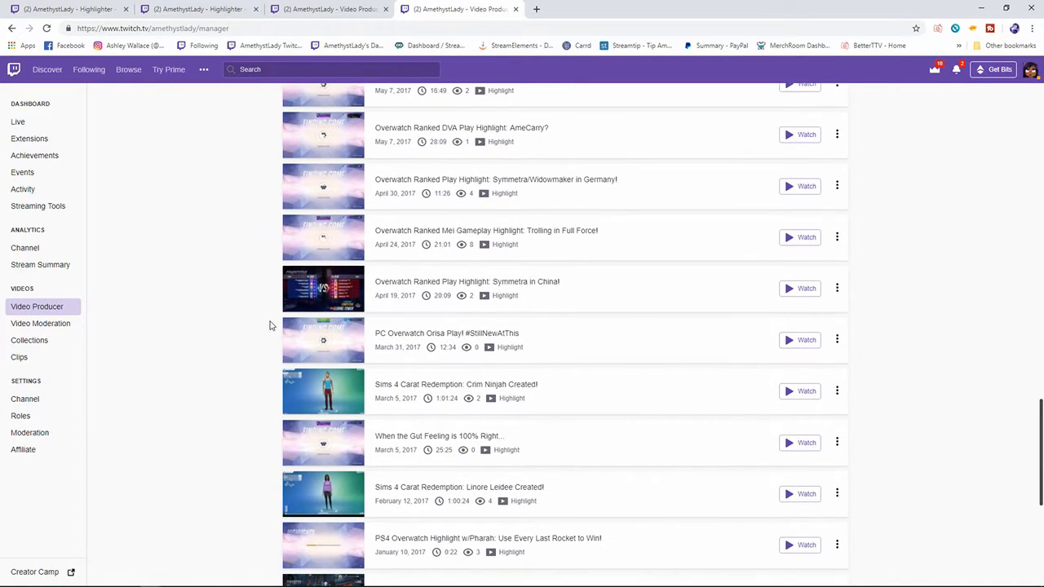
{"action": "scroll", "coordinate": [269, 325], "scroll_direction": "down", "scroll_amount": 1}
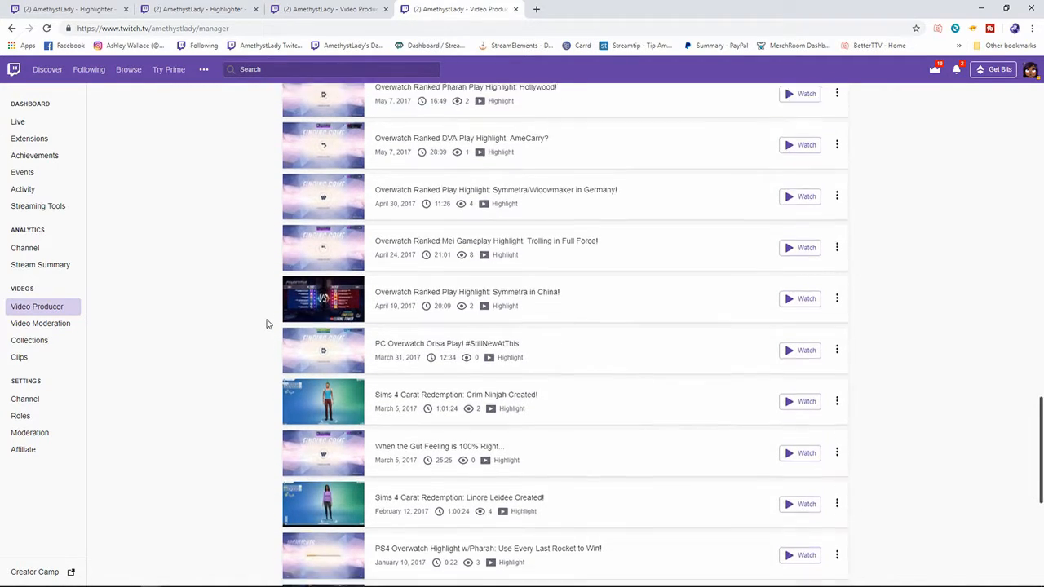
{"action": "scroll", "coordinate": [266, 325], "scroll_direction": "down", "scroll_amount": 4}
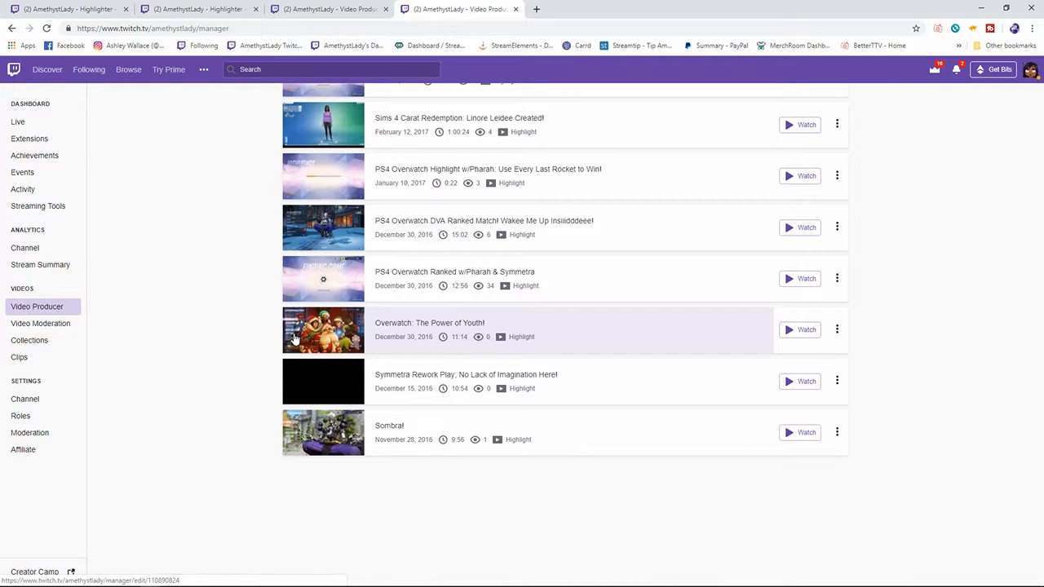
Bring up the already open Highlighter page for the April 16 League of Legends broadcast.
{"action": "key", "text": "ctrl+shift+Tab"}
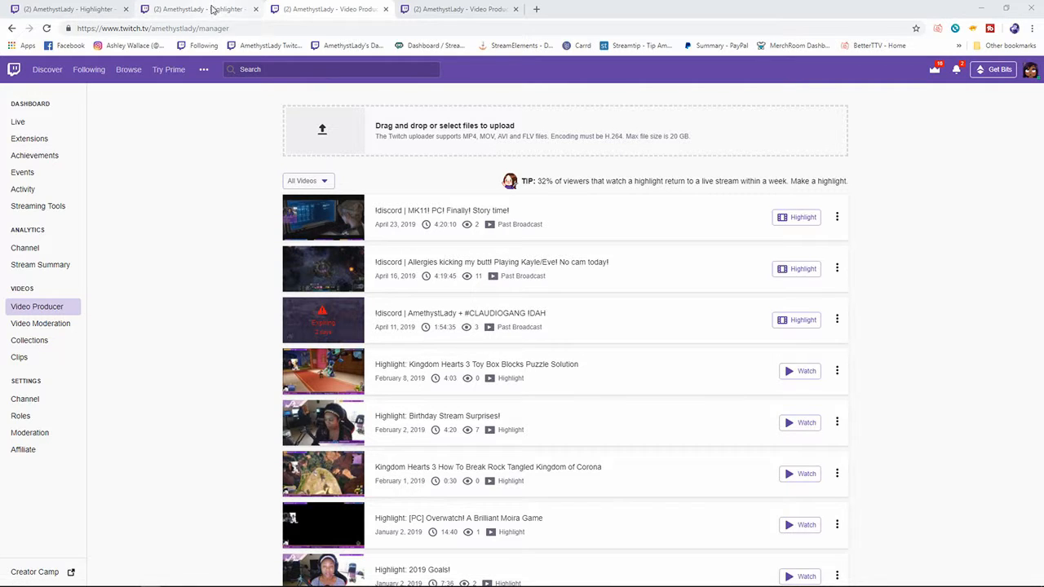
{"action": "left_click", "coordinate": [209, 10]}
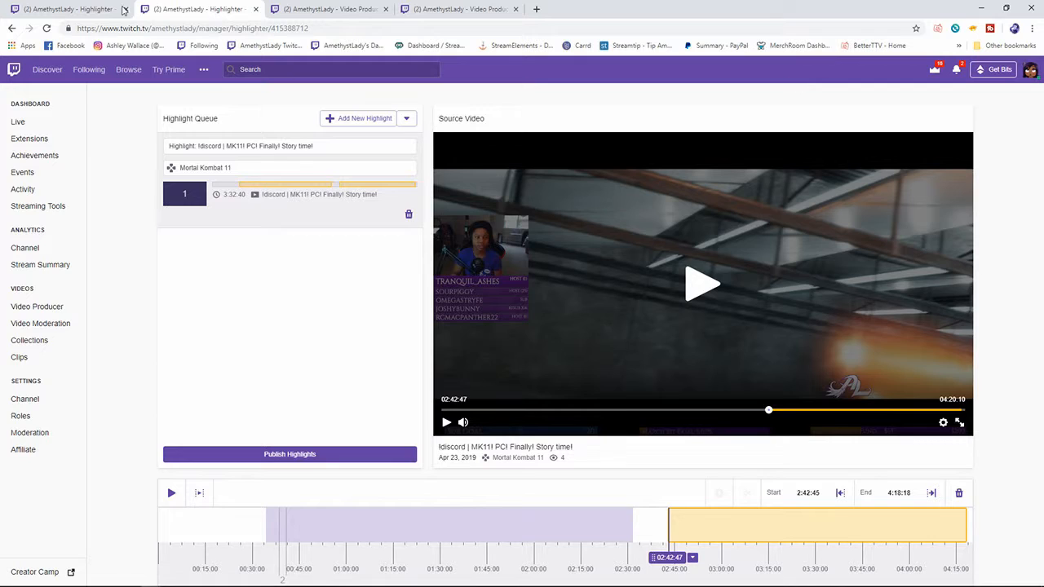
{"action": "left_click", "coordinate": [85, 10]}
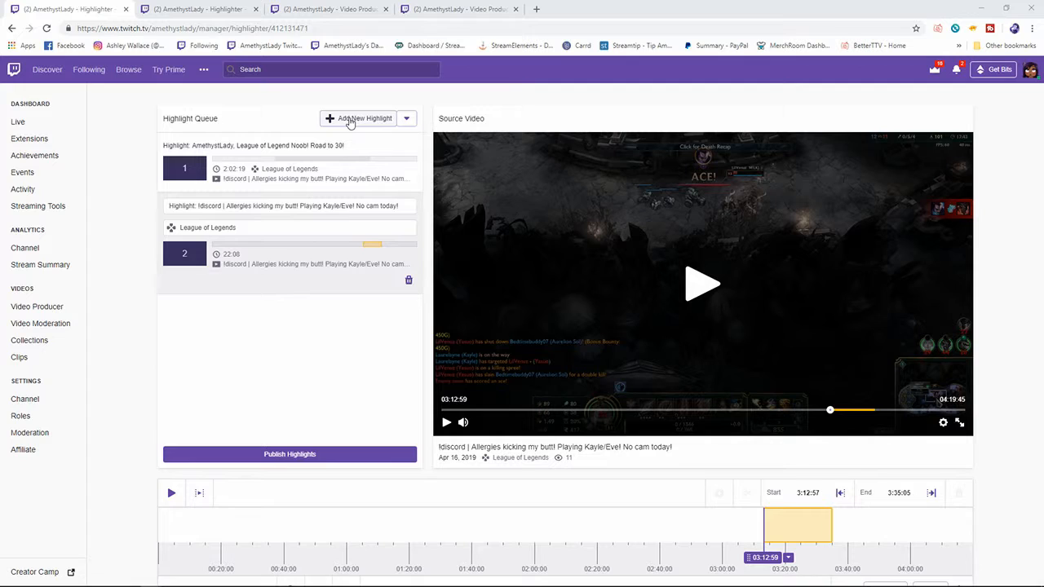
Add a new highlight from another broadcast, choosing the April 11, 2019 stream, and decline reloading the site.
{"action": "left_click", "coordinate": [407, 119]}
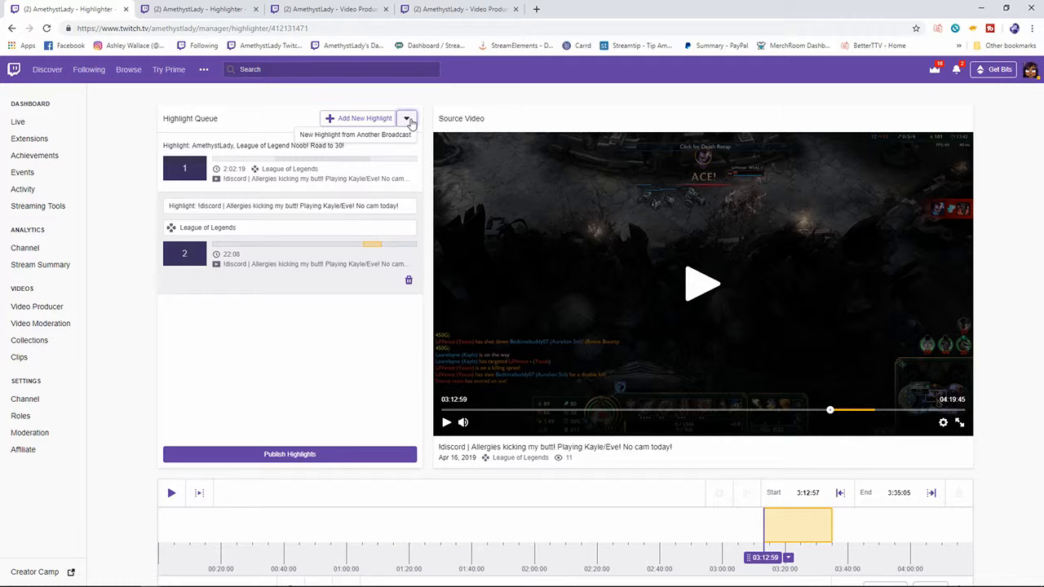
{"action": "left_click", "coordinate": [378, 143]}
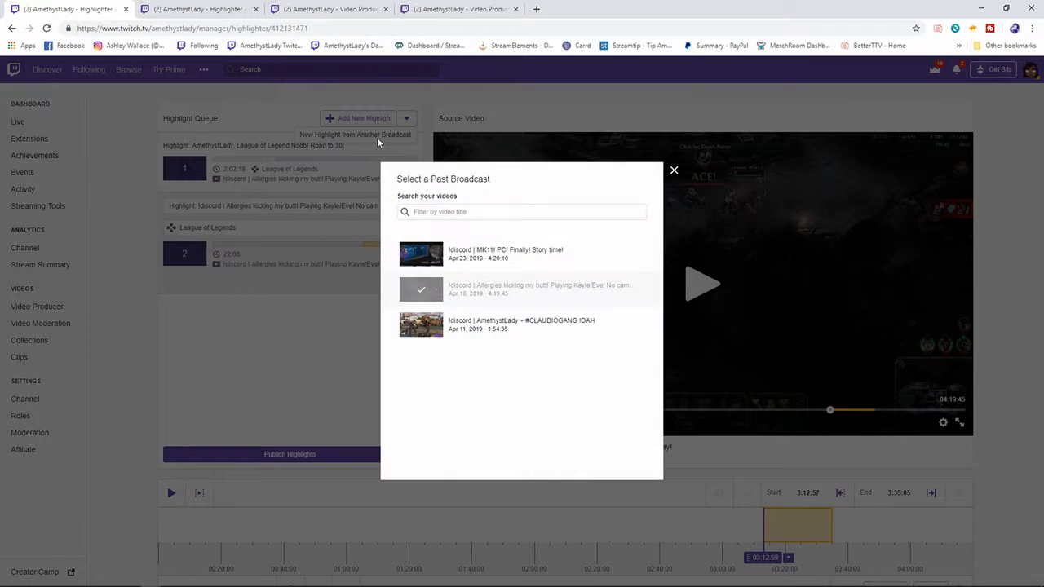
{"action": "left_click", "coordinate": [503, 332]}
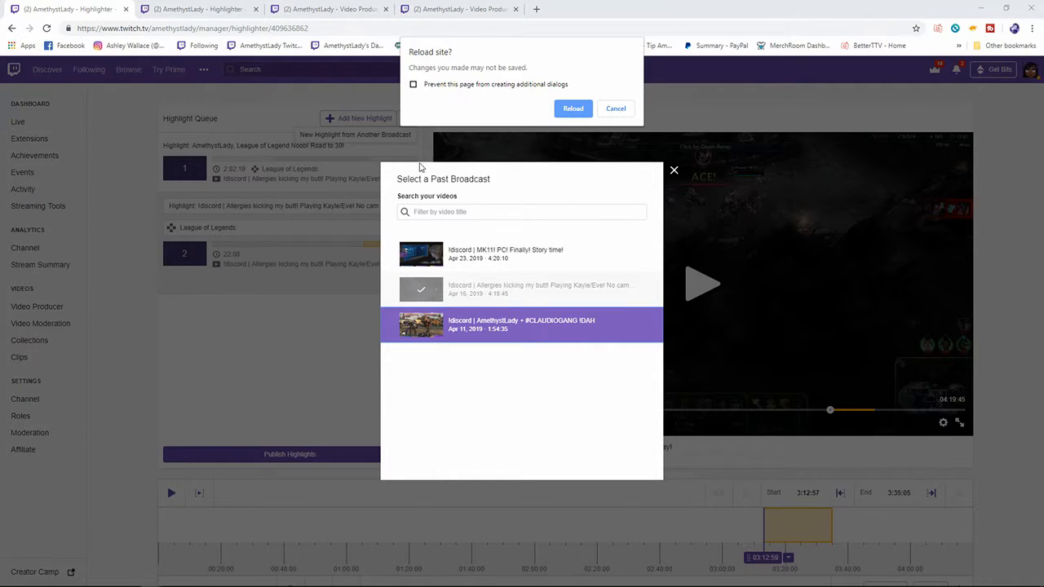
{"action": "left_click", "coordinate": [622, 111]}
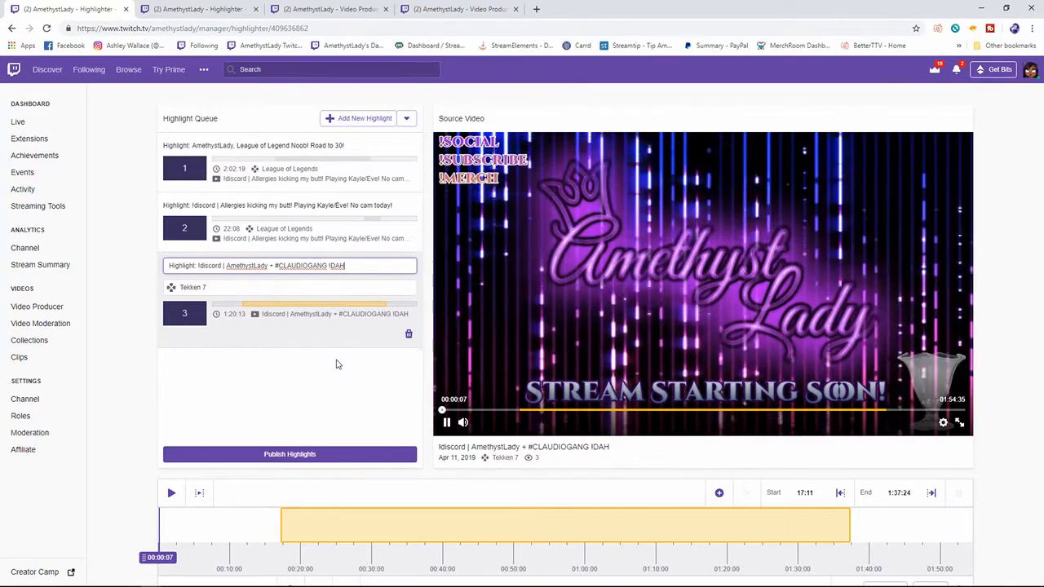
Delete the Tekken 7 highlight from the queue, decline the site reload and pause the source video.
{"action": "left_click", "coordinate": [408, 334]}
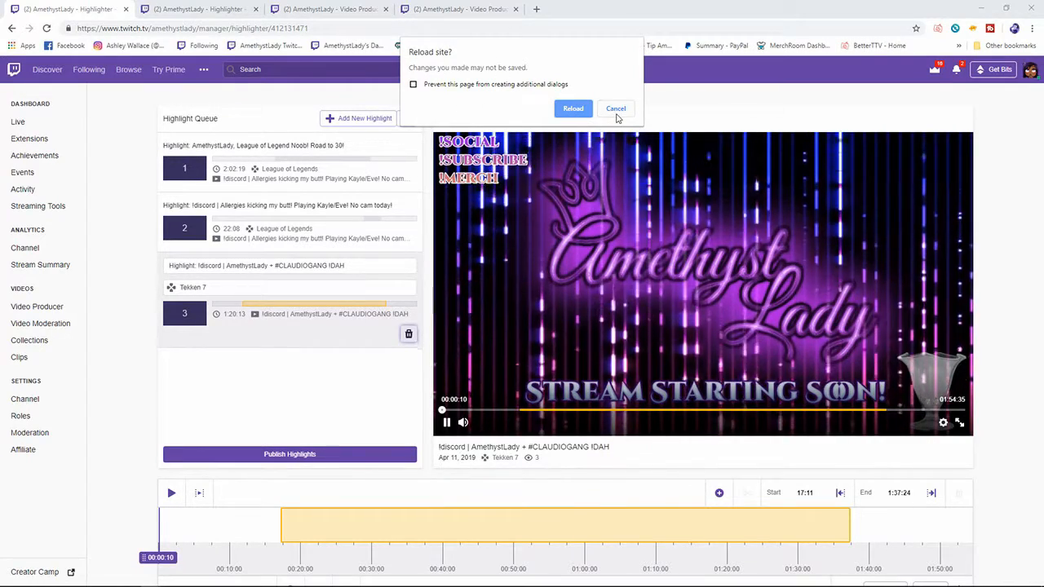
{"action": "left_click", "coordinate": [618, 110]}
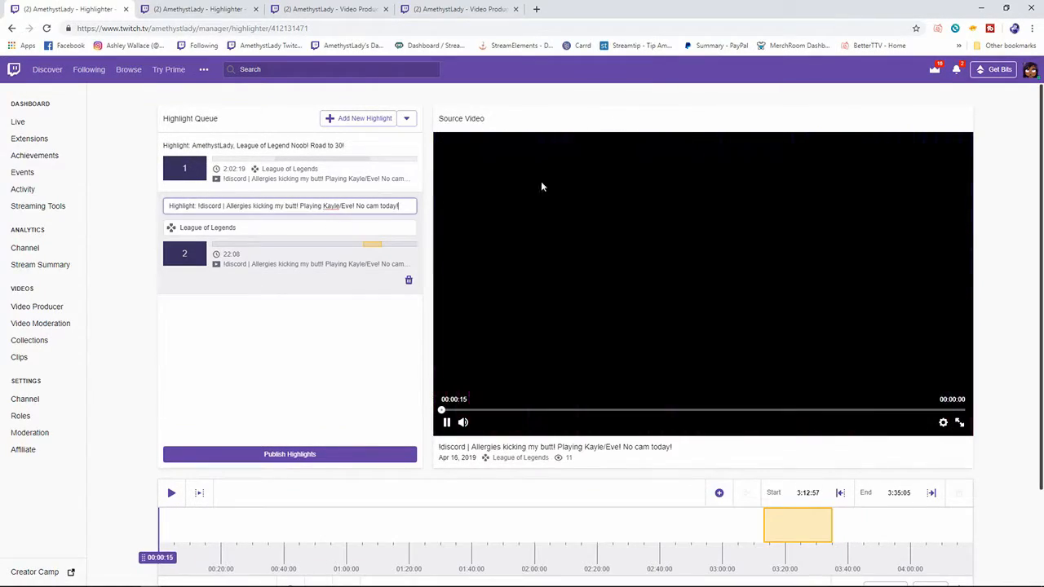
{"action": "left_click", "coordinate": [446, 422]}
{"action": "left_click", "coordinate": [446, 423]}
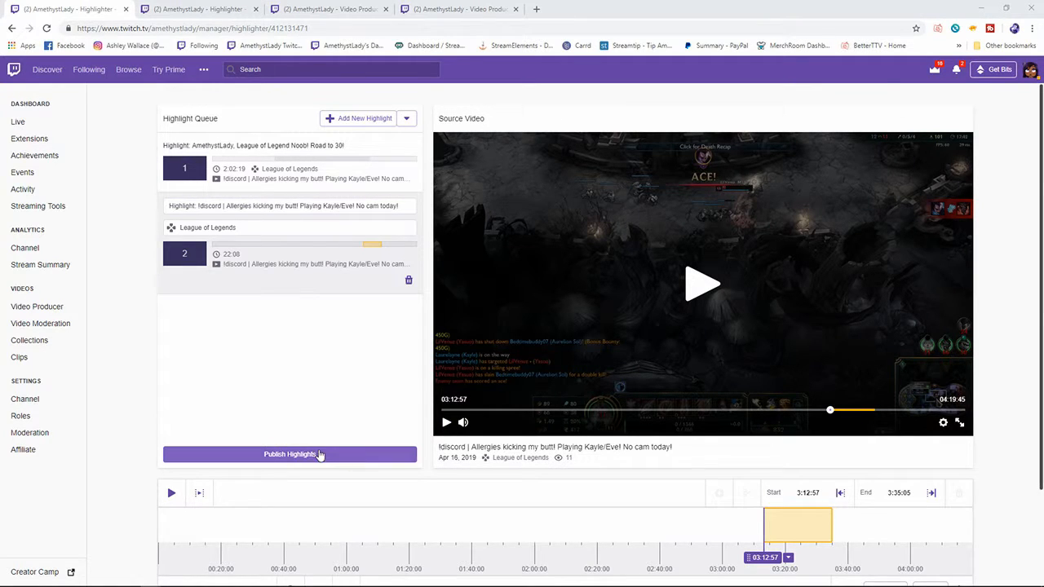
{"action": "left_click", "coordinate": [295, 457]}
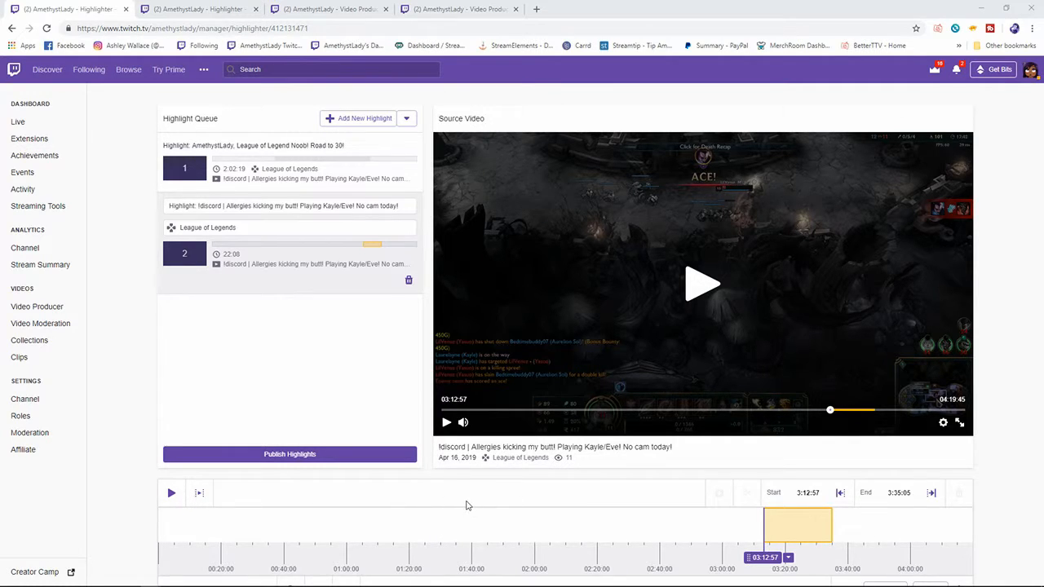
Show the playhead's segment options and place the playhead at 03:20:37 inside the League of Legends segment.
{"action": "scroll", "coordinate": [408, 500], "scroll_direction": "down", "scroll_amount": 1}
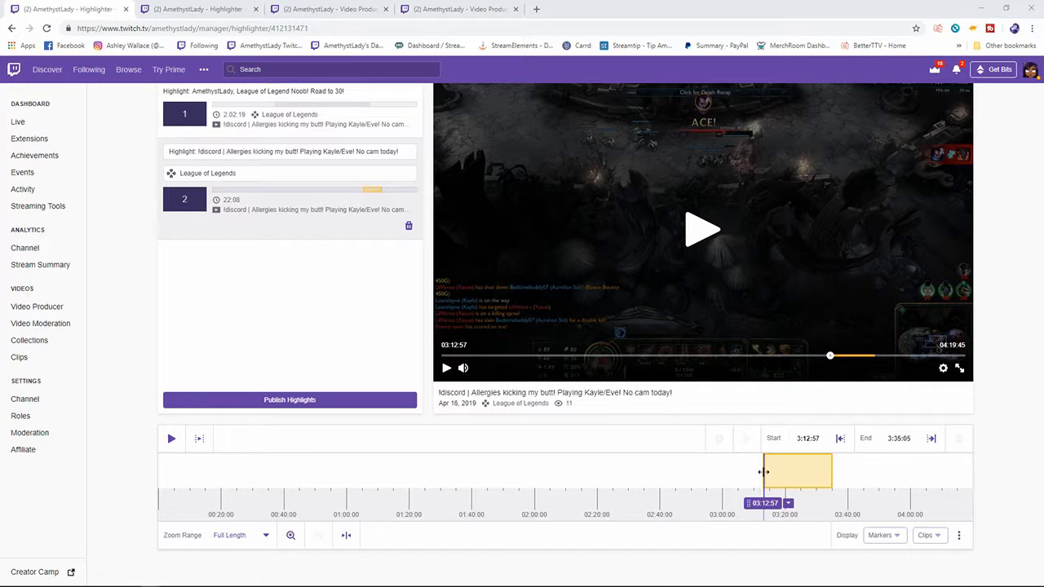
{"action": "left_click", "coordinate": [789, 506]}
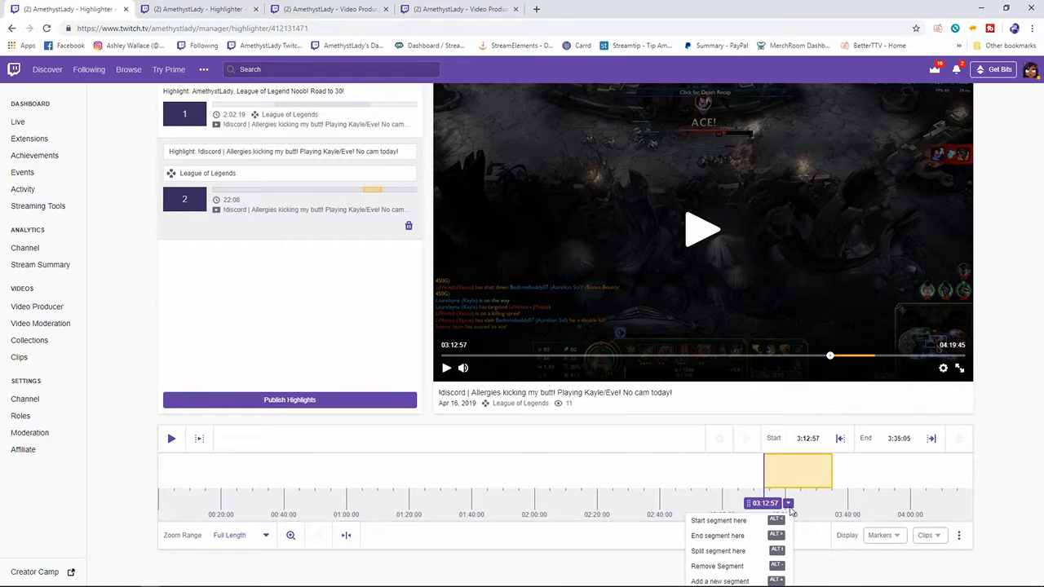
{"action": "scroll", "coordinate": [801, 492], "scroll_direction": "down", "scroll_amount": 1}
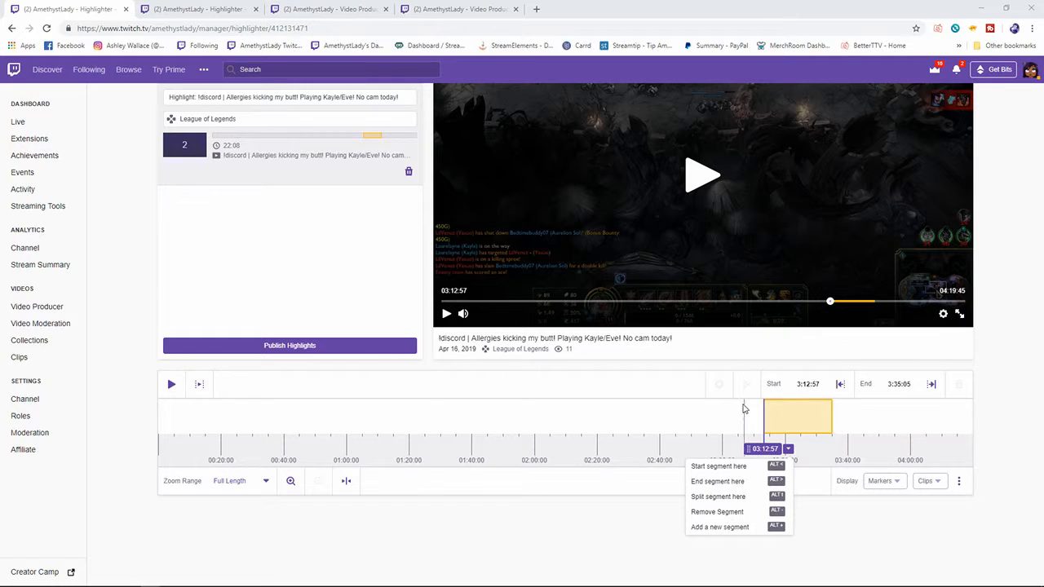
{"action": "left_click", "coordinate": [788, 415]}
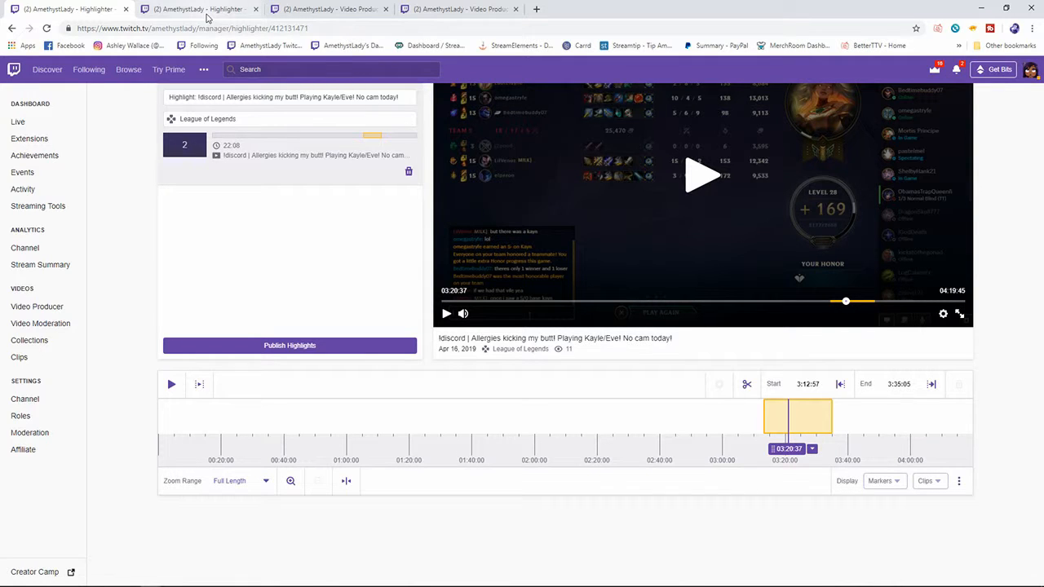
View the playhead's segment options in the Mortal Kombat 11 Highlighter and return to the League of Legends one.
{"action": "left_click", "coordinate": [208, 11]}
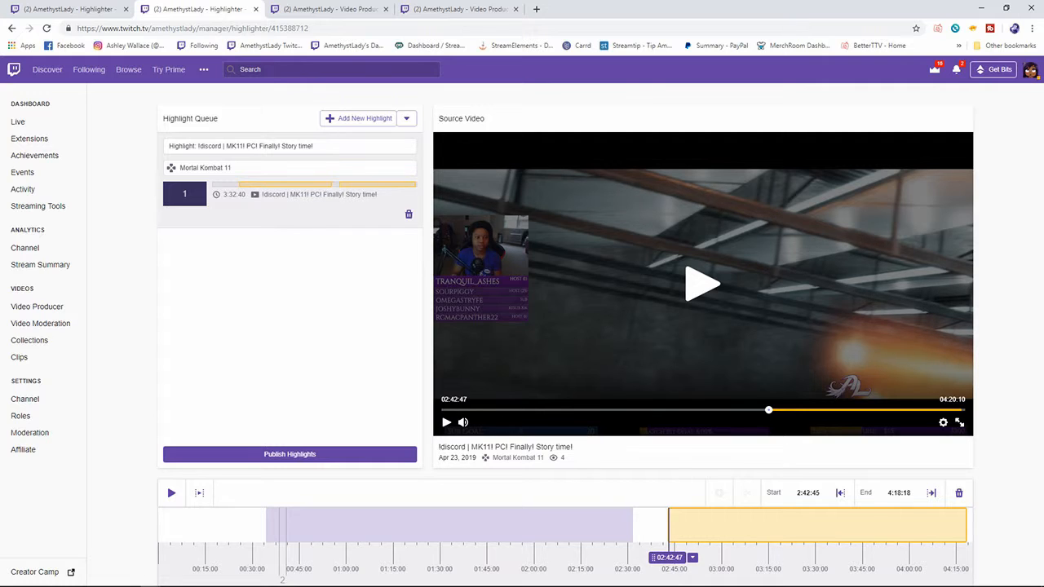
{"action": "left_click", "coordinate": [692, 557]}
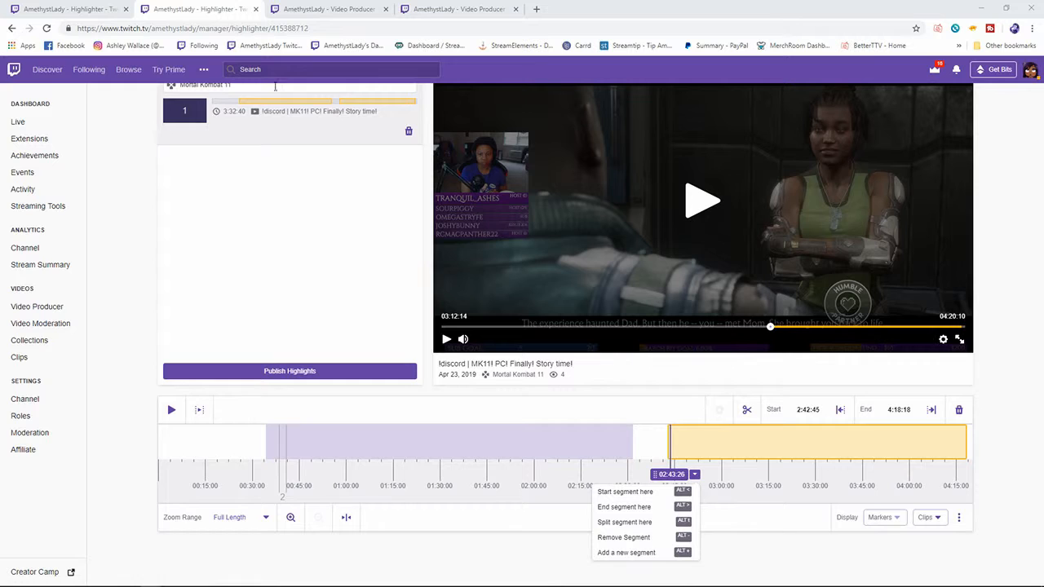
{"action": "left_click", "coordinate": [80, 8]}
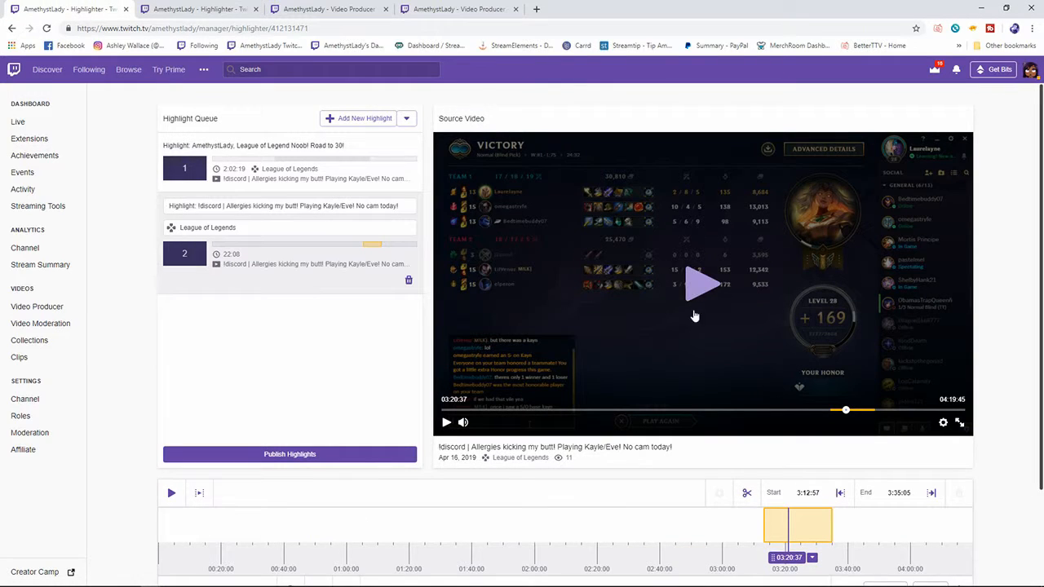
Cut out the part between 3:20:37 and about 3:26:18 by splitting the segment at both times and removing the middle piece.
{"action": "scroll", "coordinate": [706, 294], "scroll_direction": "down", "scroll_amount": 2}
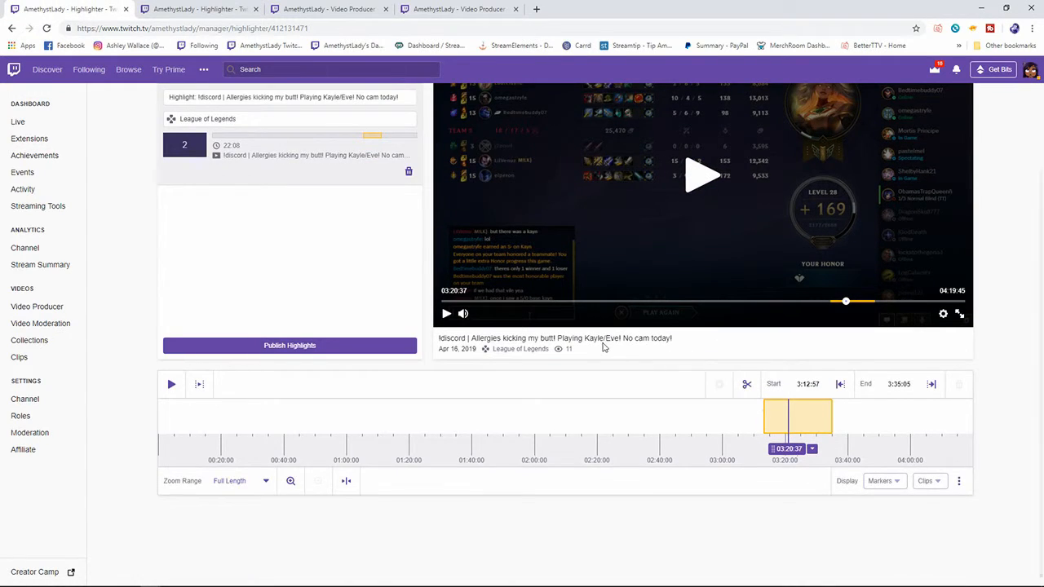
{"action": "scroll", "coordinate": [603, 348], "scroll_direction": "down", "scroll_amount": 1}
{"action": "scroll", "coordinate": [603, 347], "scroll_direction": "up", "scroll_amount": 2}
{"action": "scroll", "coordinate": [603, 347], "scroll_direction": "down", "scroll_amount": 2}
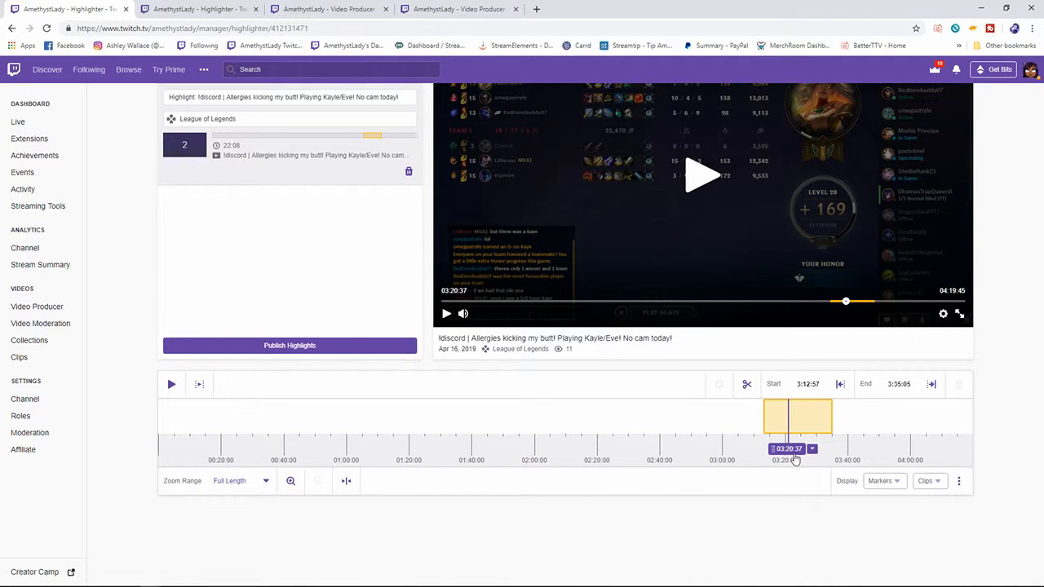
{"action": "left_click_drag", "start_coordinate": [792, 458], "coordinate": [790, 454]}
{"action": "left_click", "coordinate": [747, 387]}
{"action": "mouse_move", "coordinate": [795, 458]}
{"action": "left_mouse_down"}
{"action": "mouse_move", "coordinate": [815, 458]}
{"action": "mouse_move", "coordinate": [771, 457]}
{"action": "mouse_move", "coordinate": [819, 456]}
{"action": "mouse_move", "coordinate": [777, 457]}
{"action": "mouse_move", "coordinate": [816, 454]}
{"action": "mouse_move", "coordinate": [772, 445]}
{"action": "mouse_move", "coordinate": [819, 445]}
{"action": "mouse_move", "coordinate": [797, 443]}
{"action": "left_mouse_up"}
{"action": "left_click", "coordinate": [747, 387]}
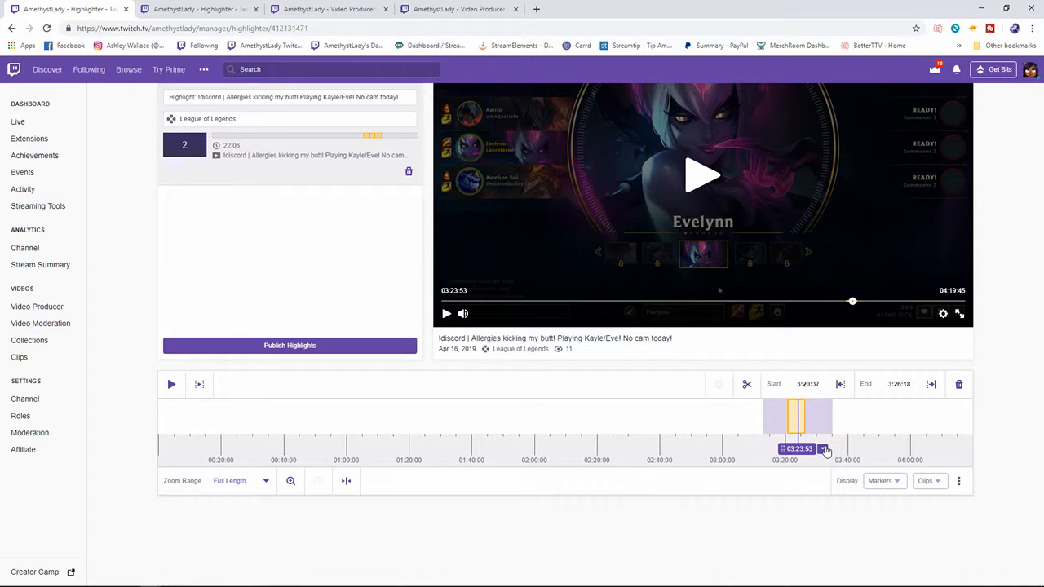
{"action": "left_click", "coordinate": [823, 450]}
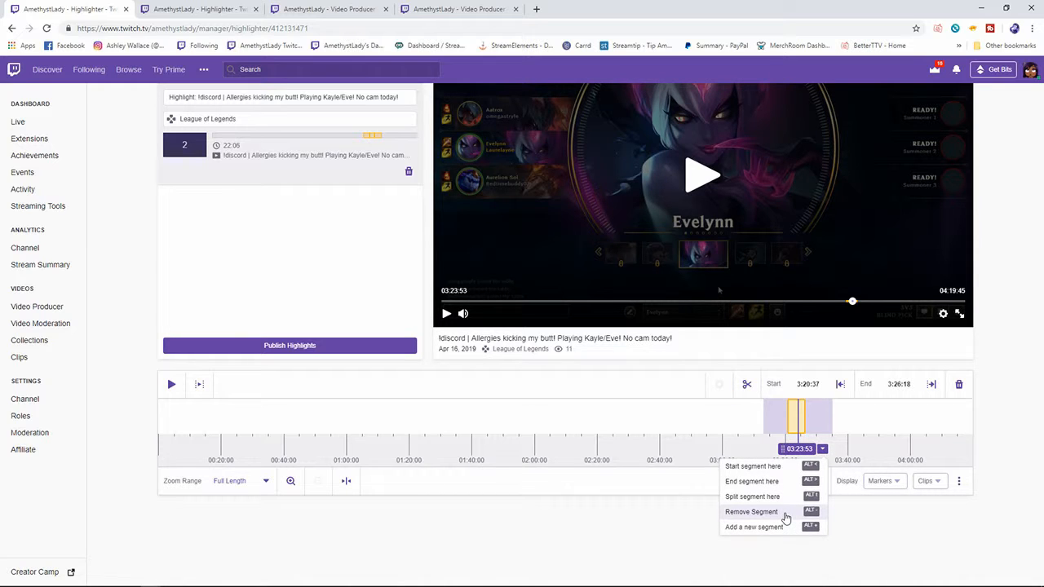
{"action": "left_click", "coordinate": [962, 391]}
Add a new segment starting at 3:23:42 in the gap between the two remaining segments.
{"action": "mouse_move", "coordinate": [801, 454]}
{"action": "left_mouse_down"}
{"action": "mouse_move", "coordinate": [789, 454]}
{"action": "mouse_move", "coordinate": [819, 455]}
{"action": "mouse_move", "coordinate": [793, 454]}
{"action": "left_mouse_up"}
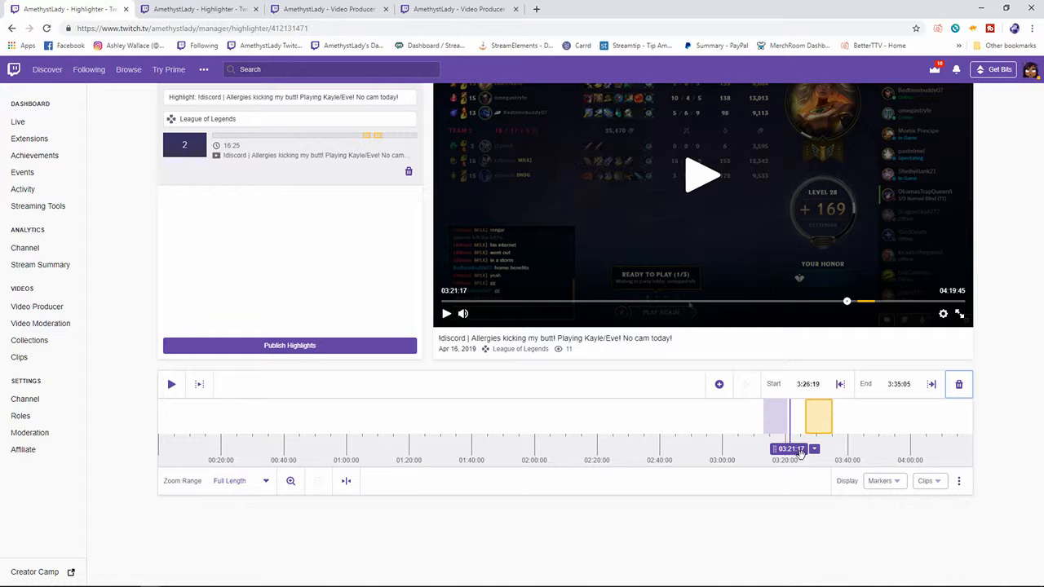
{"action": "left_click", "coordinate": [814, 448]}
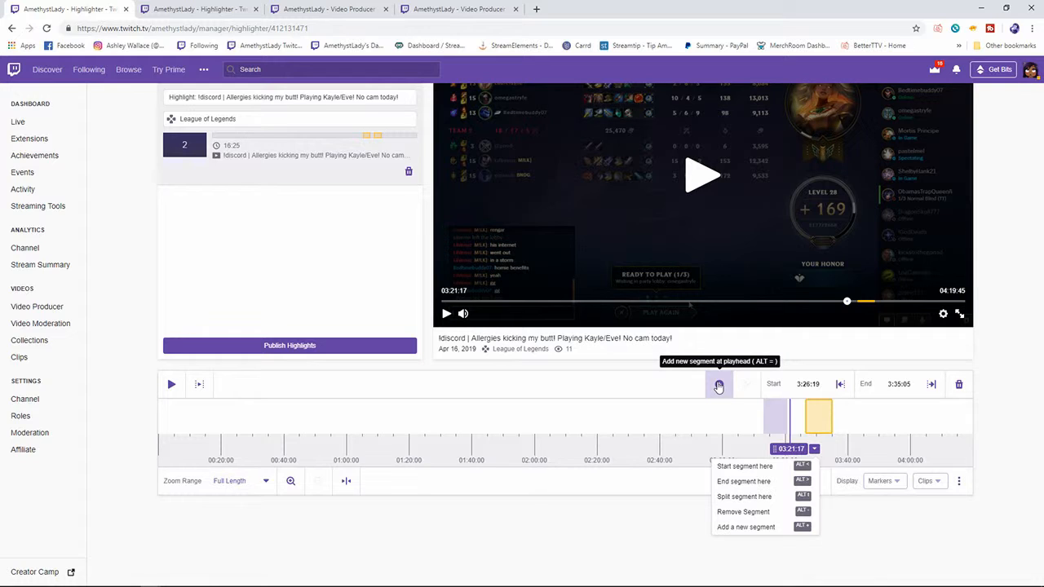
{"action": "left_click", "coordinate": [791, 457]}
{"action": "left_click_drag", "start_coordinate": [791, 456], "coordinate": [803, 455]}
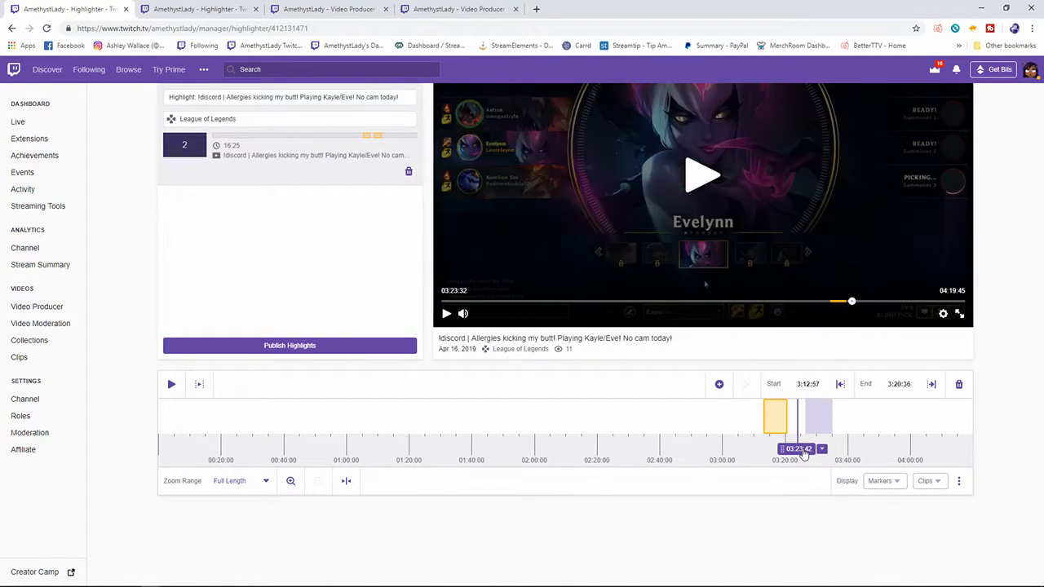
{"action": "left_click", "coordinate": [719, 386]}
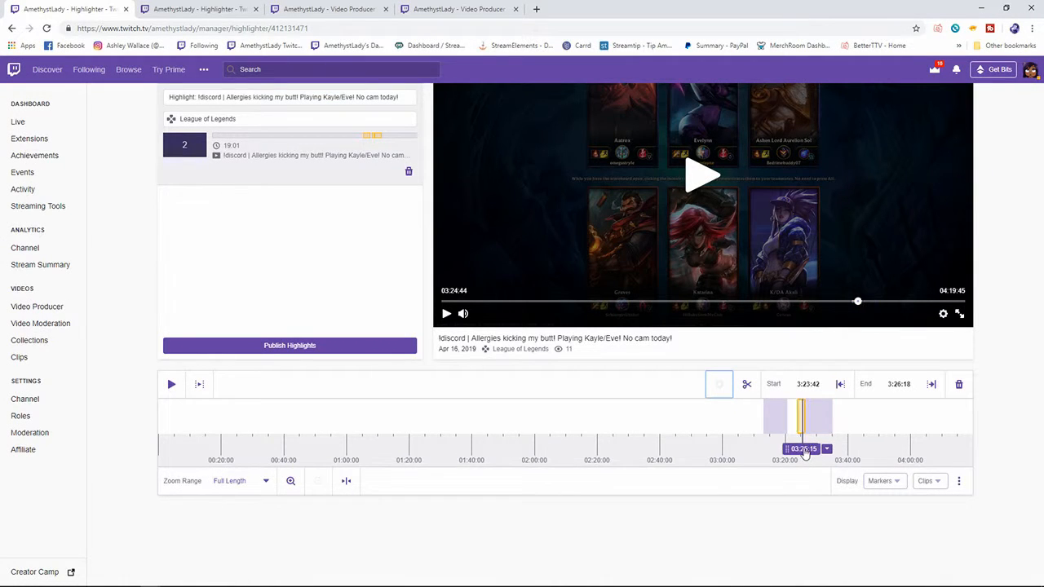
Add another new segment starting at 3:21:36 in the gap and move the playhead to 03:20:54.
{"action": "left_click_drag", "start_coordinate": [803, 454], "coordinate": [786, 451]}
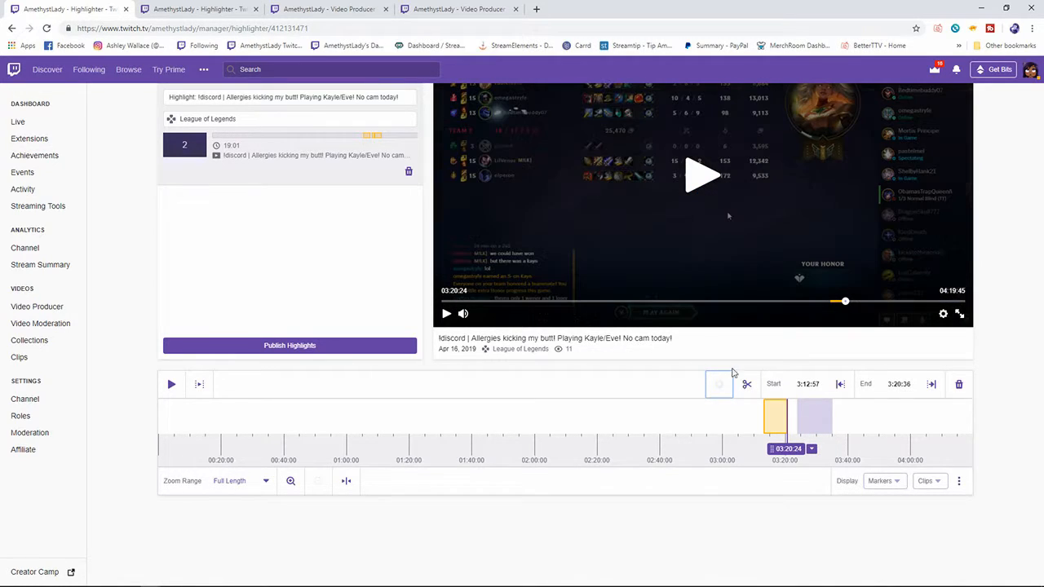
{"action": "left_click_drag", "start_coordinate": [792, 453], "coordinate": [795, 452]}
{"action": "left_click", "coordinate": [815, 449]}
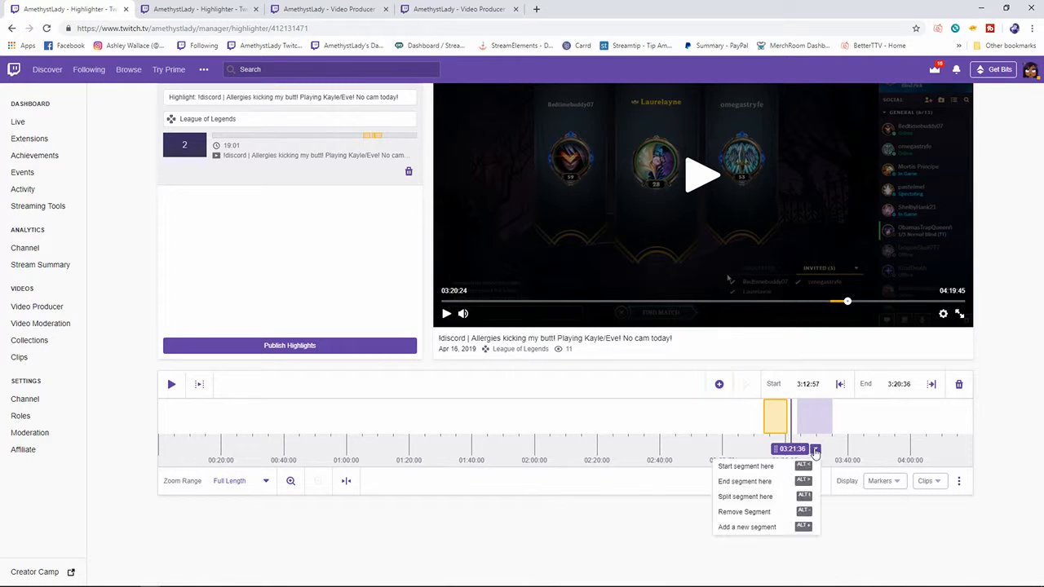
{"action": "left_click", "coordinate": [781, 528]}
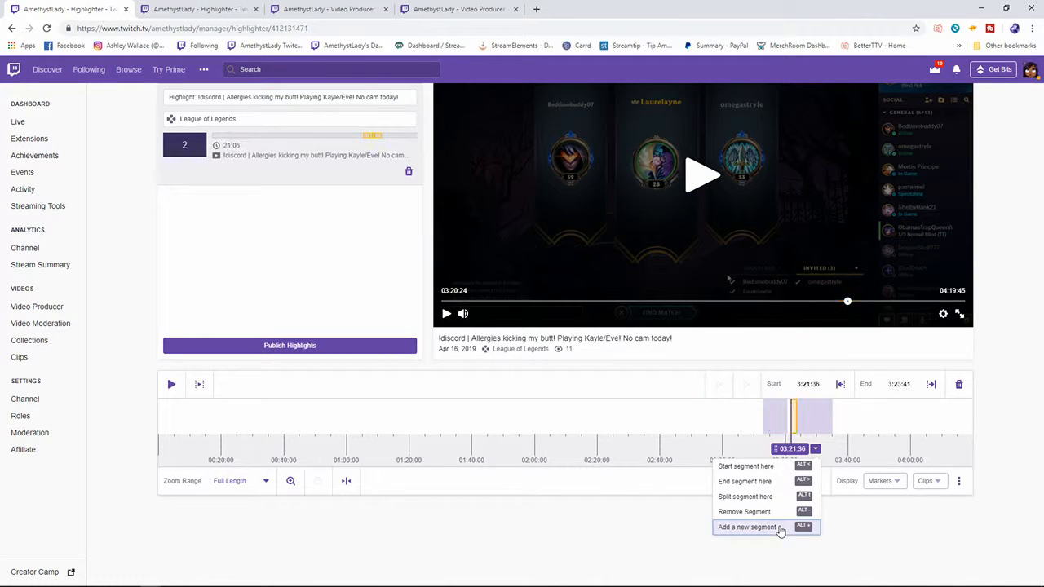
{"action": "left_click_drag", "start_coordinate": [794, 452], "coordinate": [787, 453]}
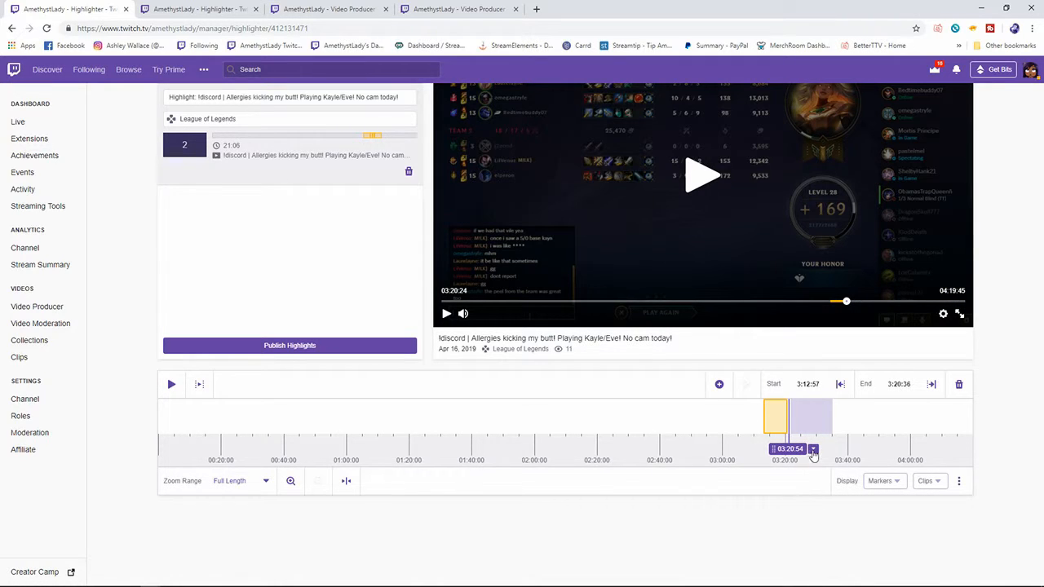
Add a new segment from 3:20:54 to 3:21:35 in the remaining gap and move the playhead to 03:23:39.
{"action": "left_click", "coordinate": [812, 450]}
{"action": "mouse_move", "coordinate": [796, 450]}
{"action": "left_mouse_down"}
{"action": "mouse_move", "coordinate": [792, 459]}
{"action": "mouse_move", "coordinate": [799, 453]}
{"action": "left_mouse_up"}
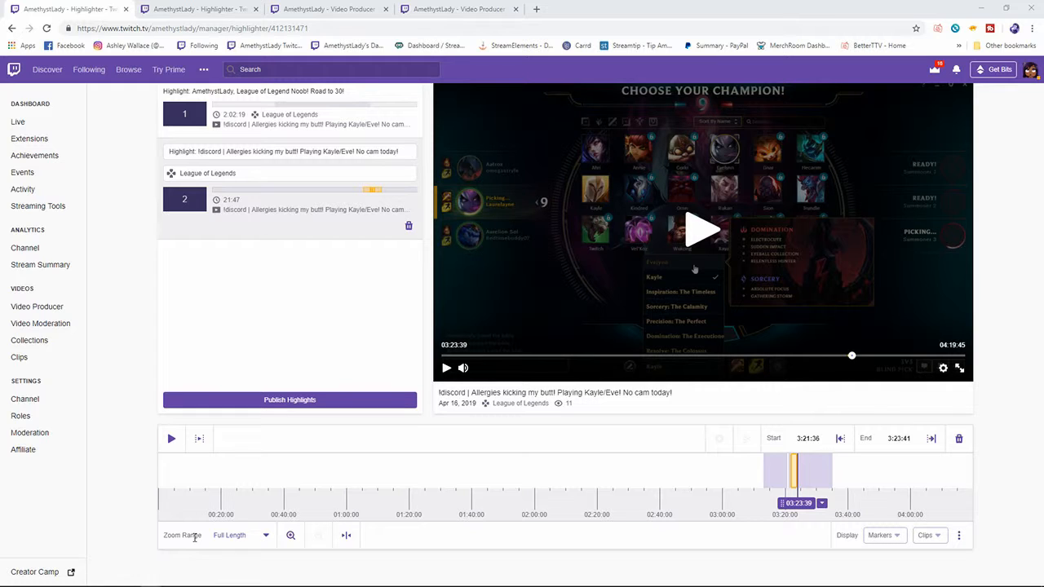
View the timeline at the 30 minutes and 1 minute zoom ranges and return it to Full Length.
{"action": "left_click", "coordinate": [266, 536]}
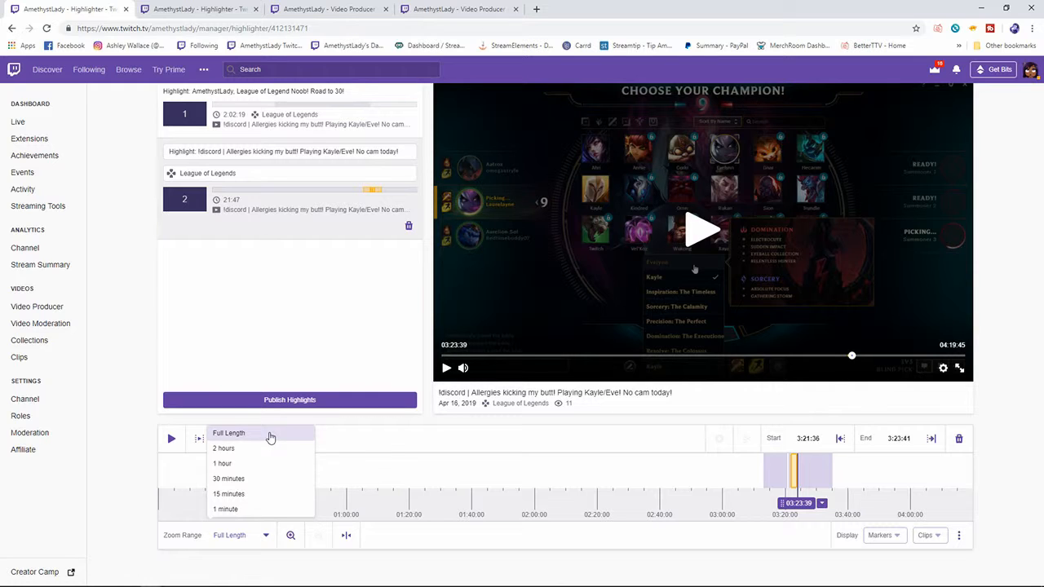
{"action": "left_click", "coordinate": [257, 480]}
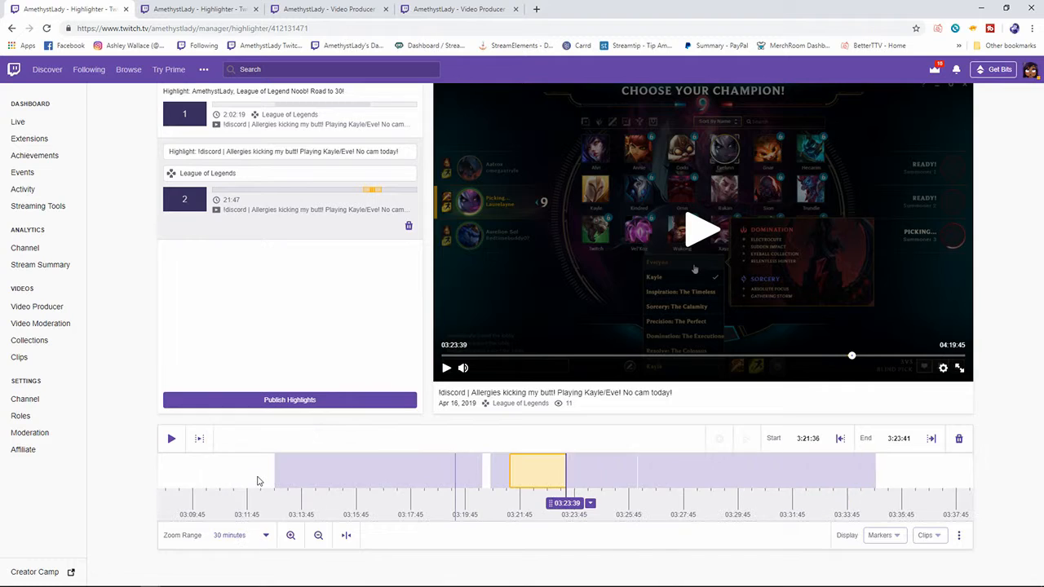
{"action": "left_click", "coordinate": [263, 538]}
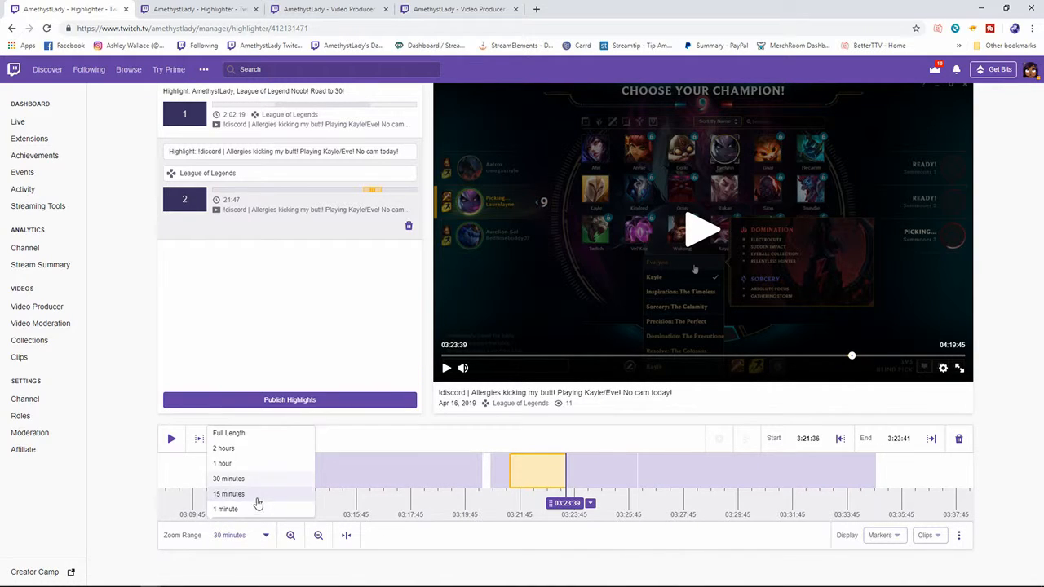
{"action": "left_click", "coordinate": [261, 508]}
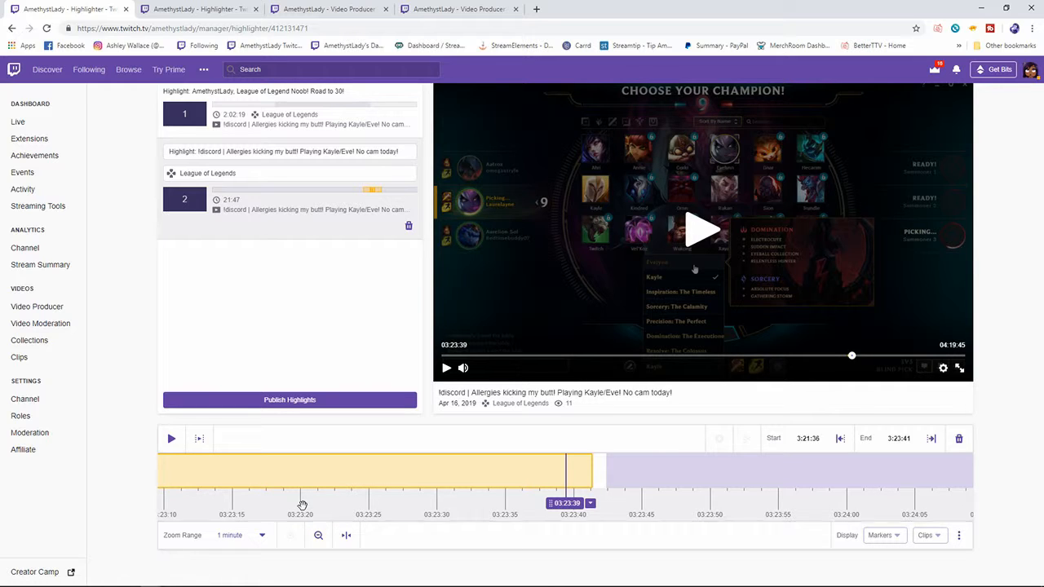
{"action": "left_click", "coordinate": [263, 536]}
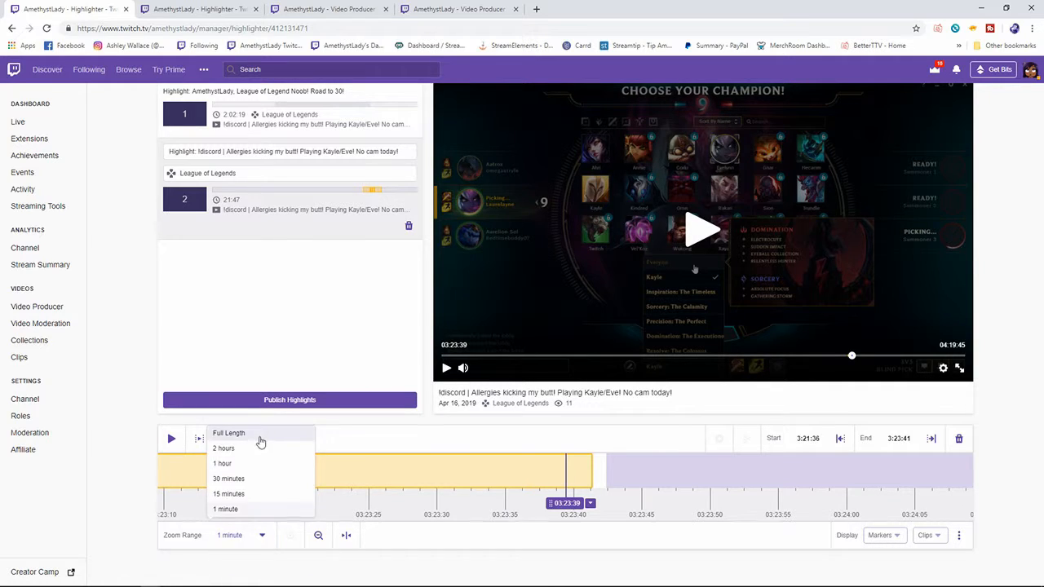
{"action": "left_click", "coordinate": [260, 439]}
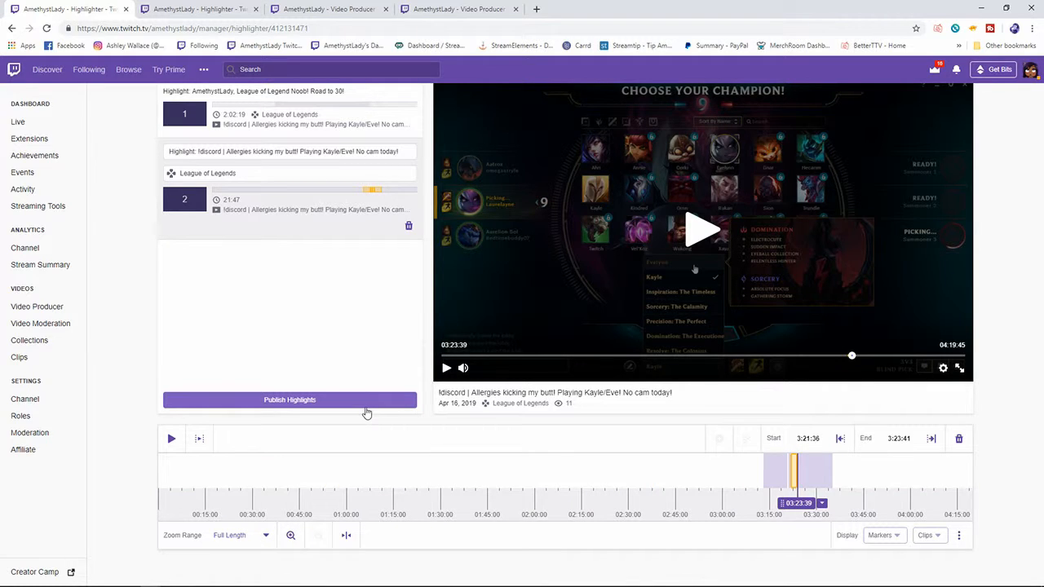
Preview the highlight from its beginning, play only the segment starting at 3:21:36, and pause at 03:21:48.
{"action": "left_click", "coordinate": [171, 440]}
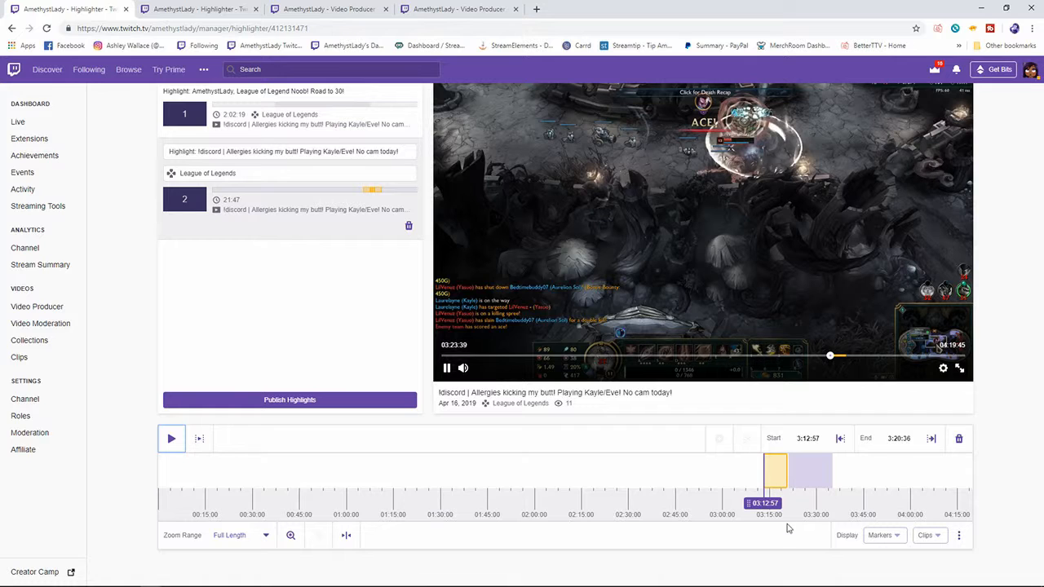
{"action": "left_click", "coordinate": [788, 511]}
{"action": "left_click", "coordinate": [800, 512]}
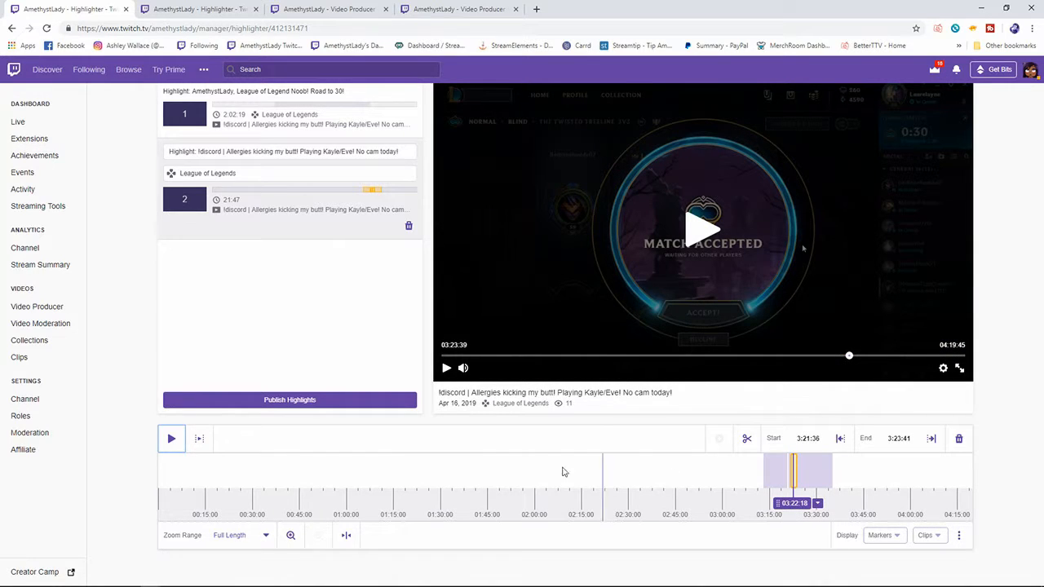
{"action": "left_click", "coordinate": [201, 441]}
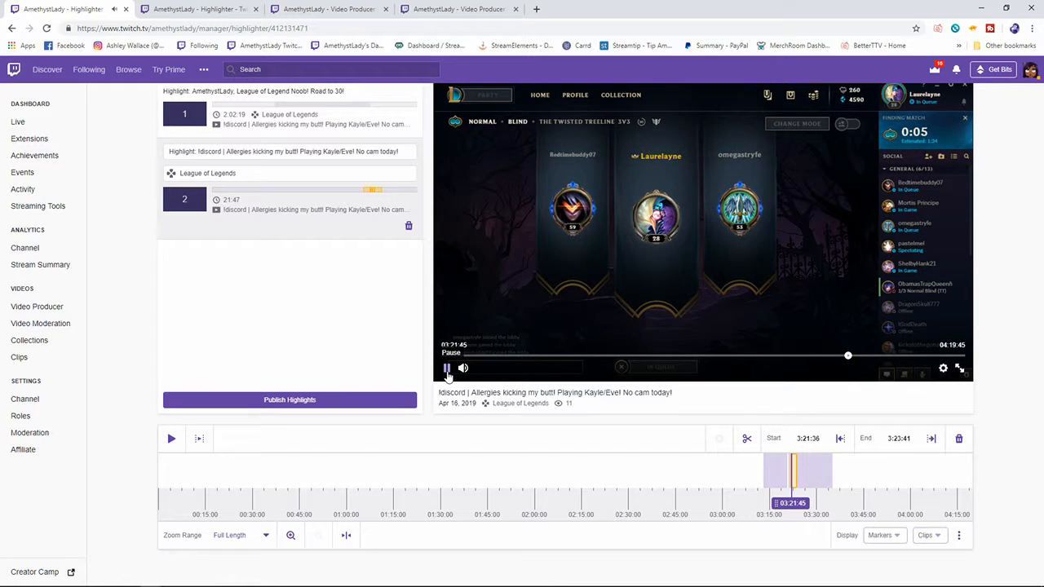
{"action": "left_click", "coordinate": [446, 368]}
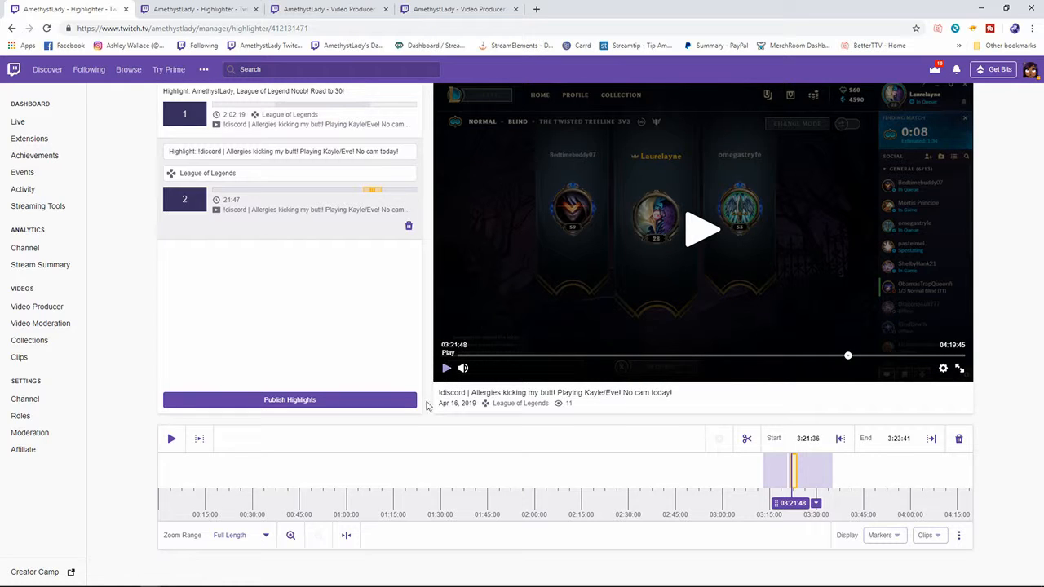
Zoom the timeline out and back in to 1 minute, move the playhead to 03:21:32, and center the timeline on it.
{"action": "left_click", "coordinate": [290, 535]}
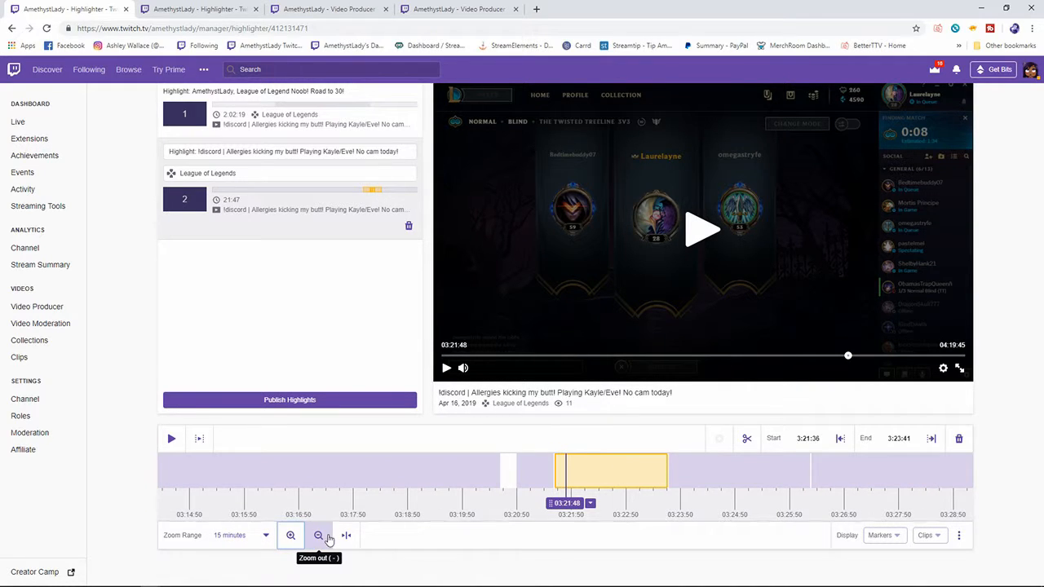
{"action": "left_click", "coordinate": [318, 535]}
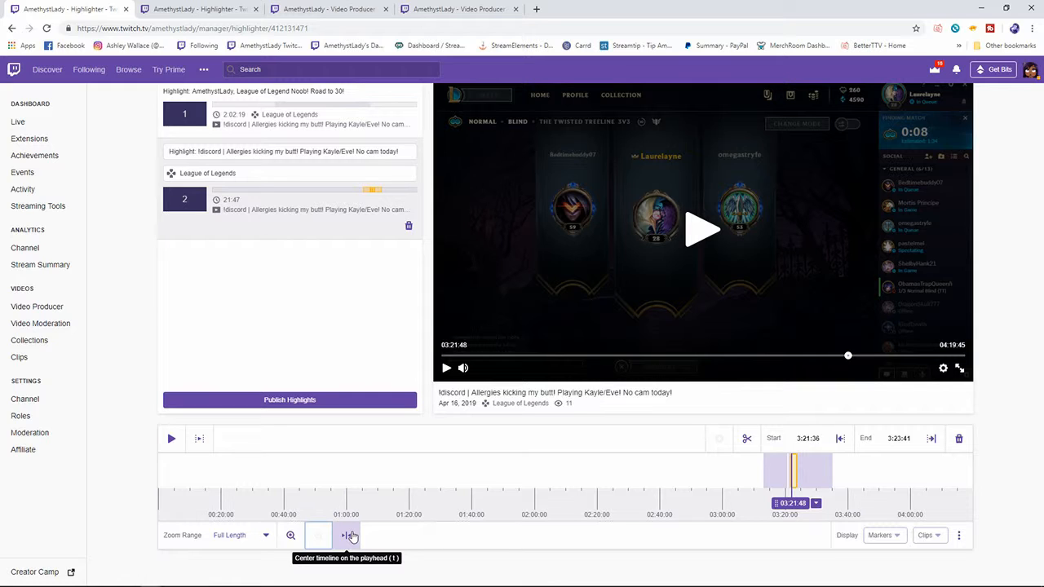
{"action": "left_click", "coordinate": [352, 539]}
{"action": "left_click", "coordinate": [288, 538]}
{"action": "left_click", "coordinate": [288, 539]}
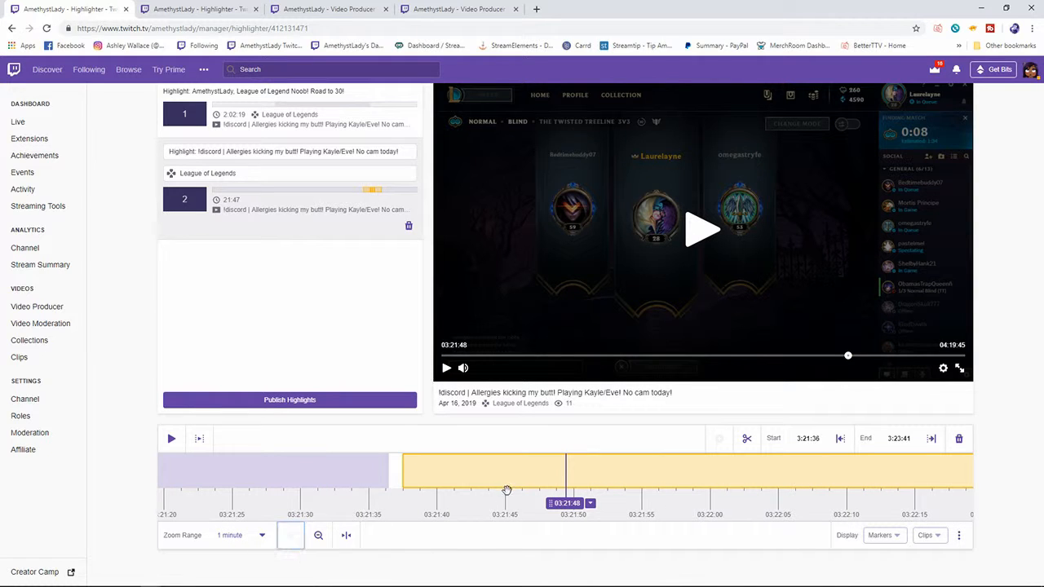
{"action": "left_click_drag", "start_coordinate": [566, 503], "coordinate": [352, 505]}
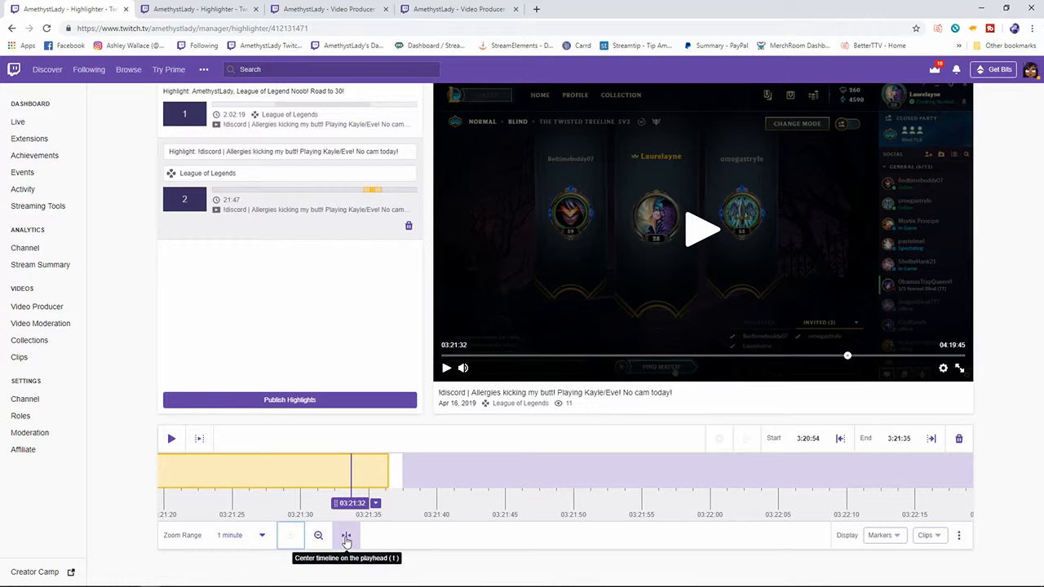
{"action": "left_click", "coordinate": [346, 538]}
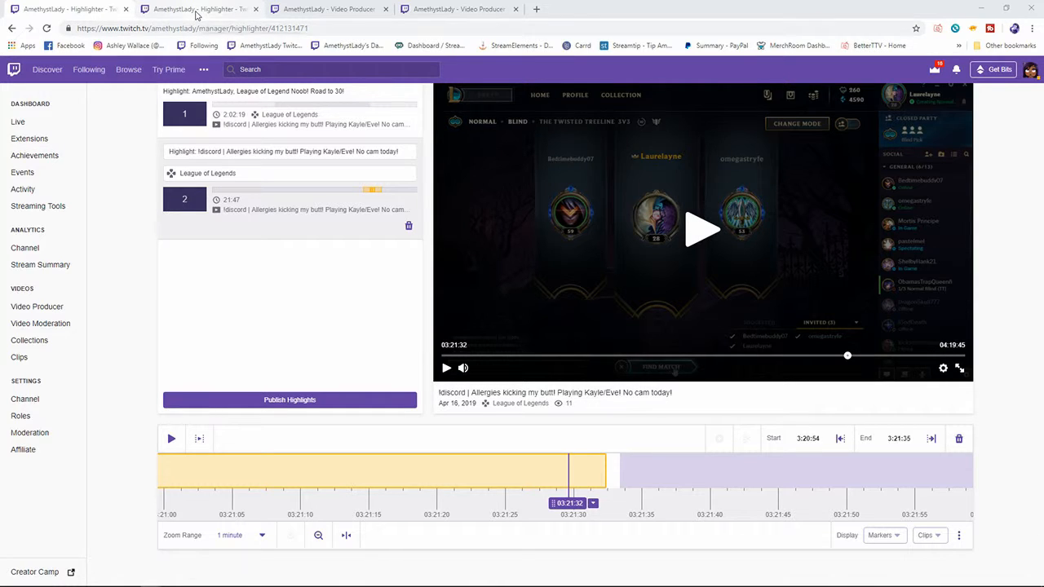
Download the Top Clips data as a .csv file from the Mortal Kombat 11 Highlighter.
{"action": "left_click", "coordinate": [196, 11]}
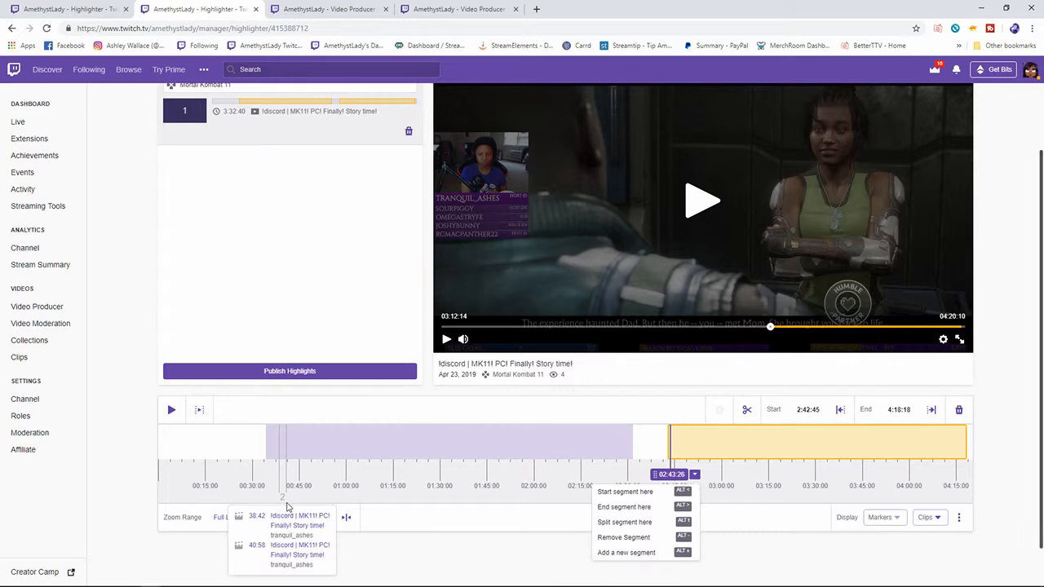
{"action": "left_click", "coordinate": [739, 550]}
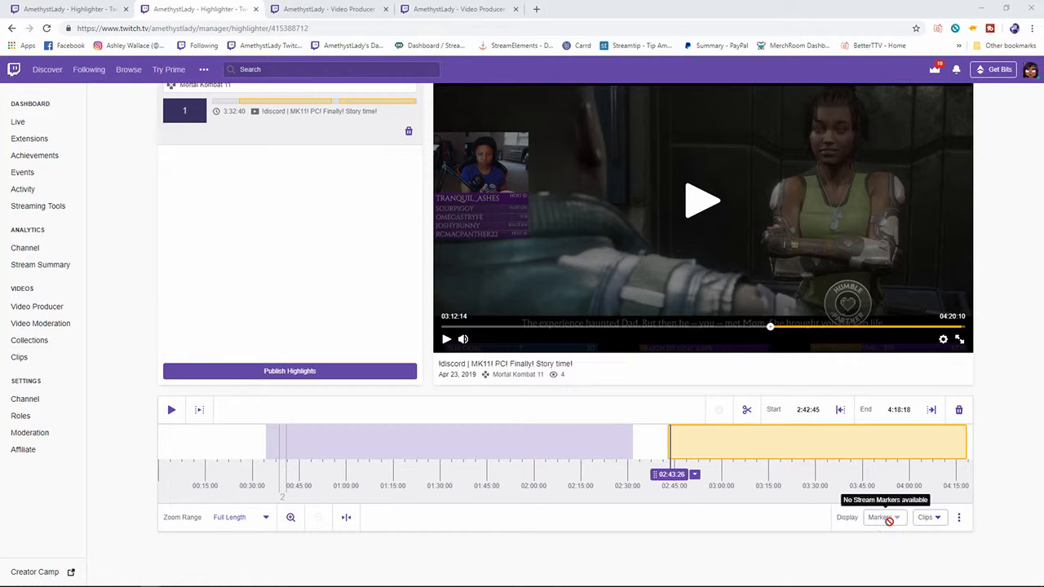
{"action": "left_click", "coordinate": [960, 519]}
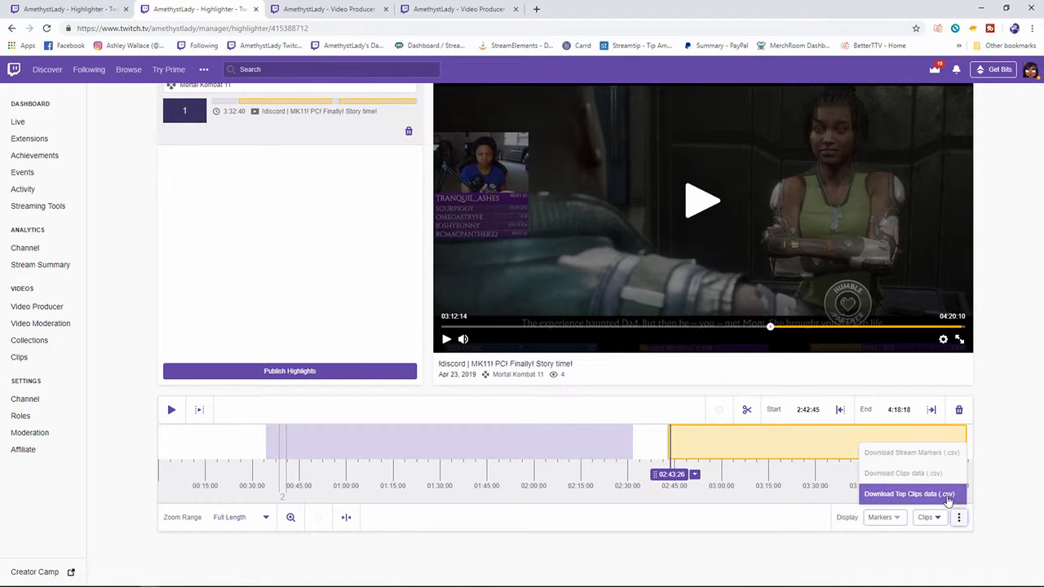
{"action": "left_click", "coordinate": [942, 499]}
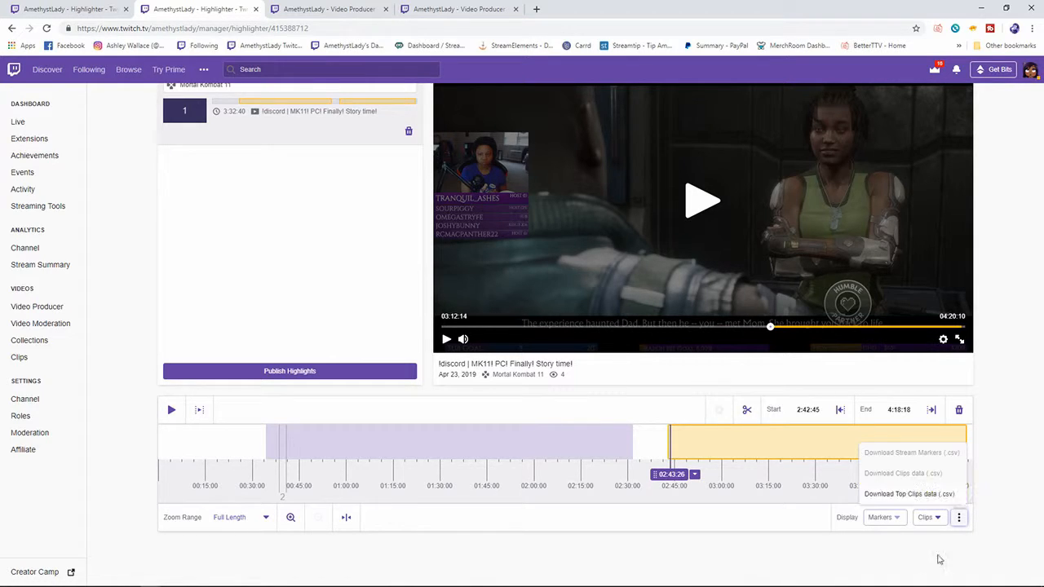
Open the downloaded Top Clips file in Excel, examine its rows full screen, and minimize it to return to the Highlighter.
{"action": "left_click", "coordinate": [221, 578]}
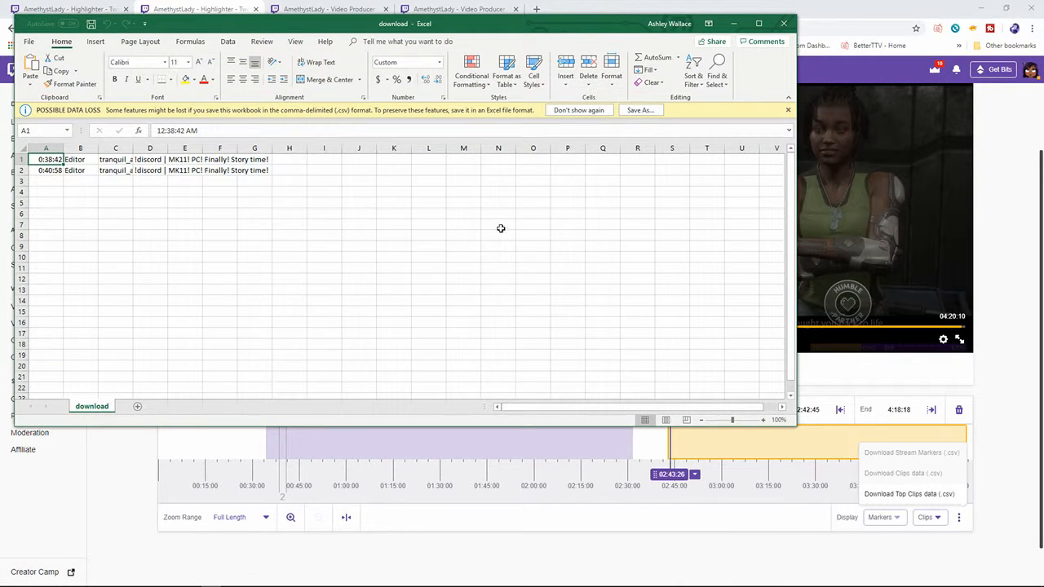
{"action": "left_click", "coordinate": [760, 24]}
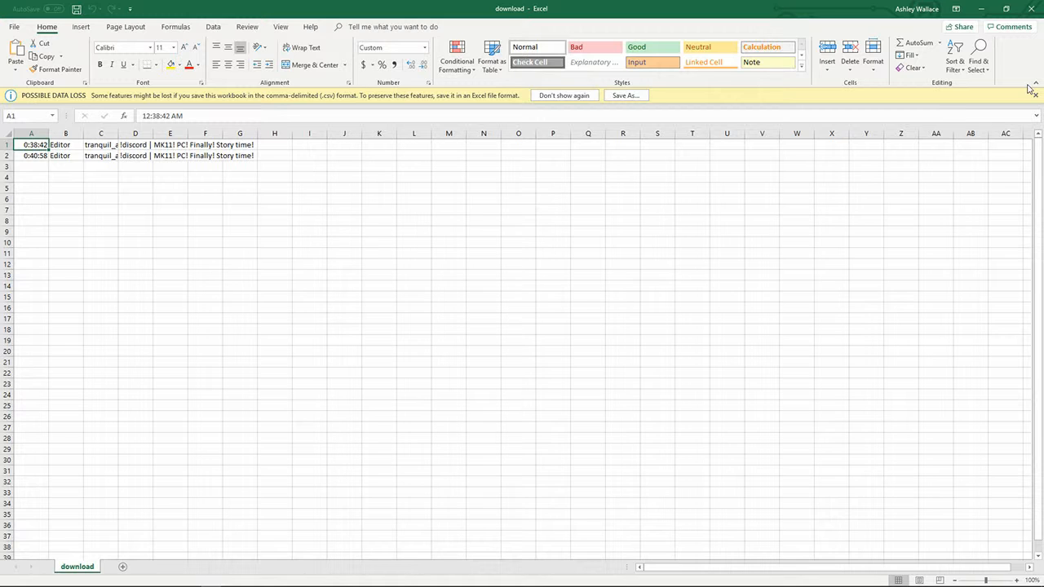
{"action": "left_click", "coordinate": [982, 9]}
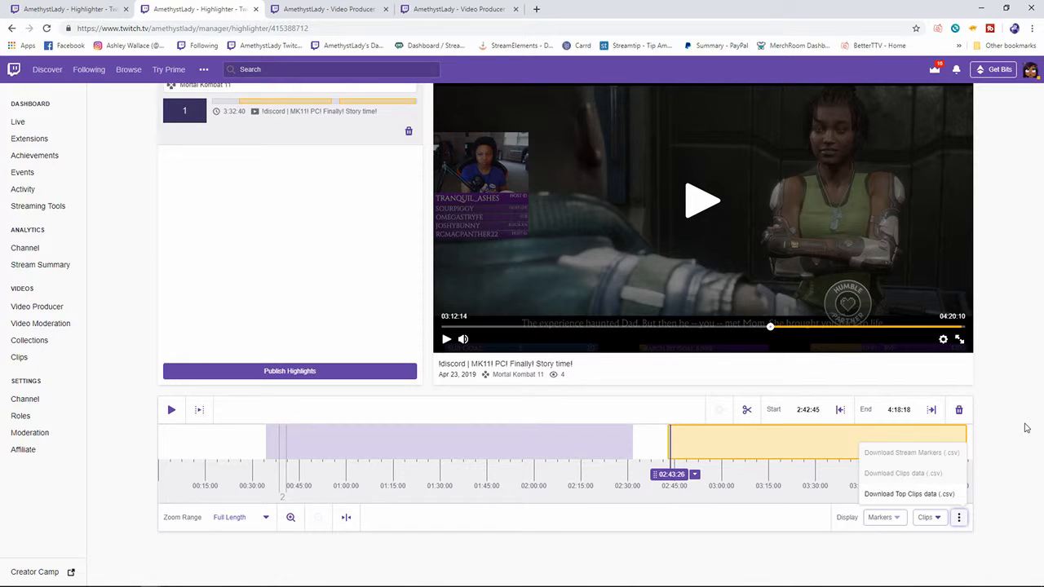
Play the League of Legends highlight from its start at 1:20:31 and look at the Mortal Kombat 11 highlight queue.
{"action": "key", "text": "ctrl+shift+Tab"}
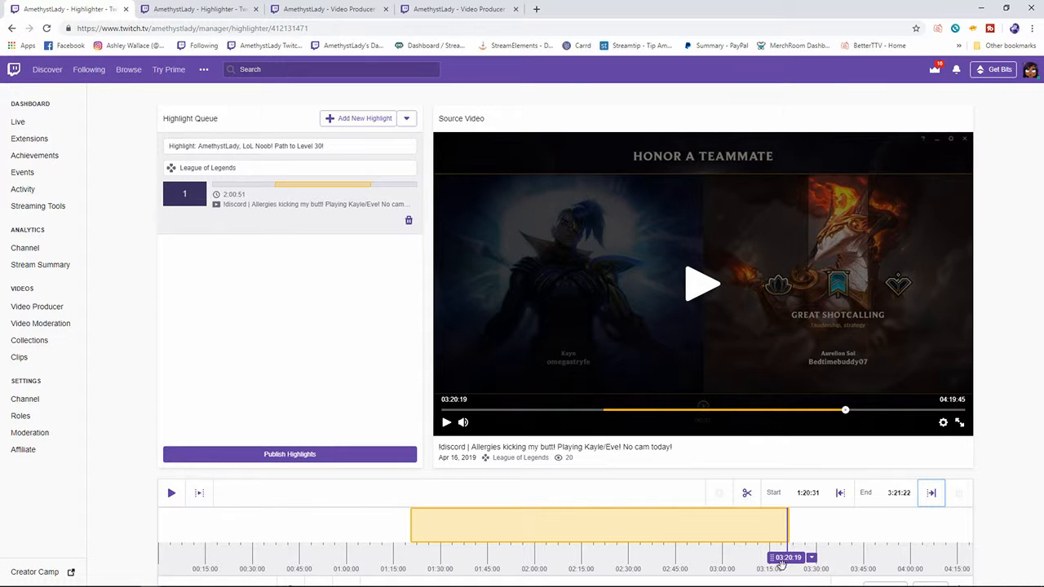
{"action": "left_click", "coordinate": [172, 494]}
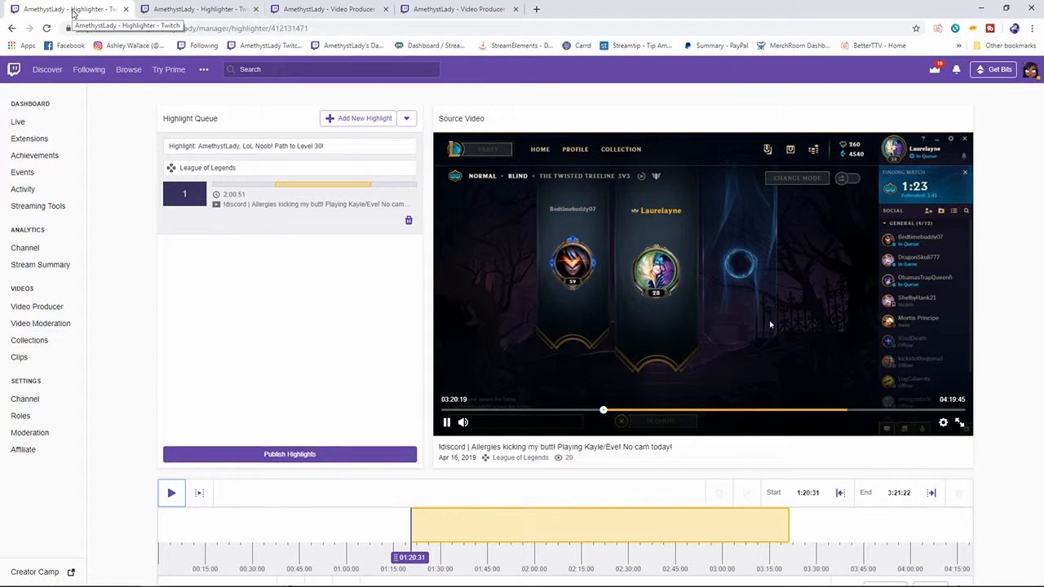
{"action": "left_click", "coordinate": [167, 8]}
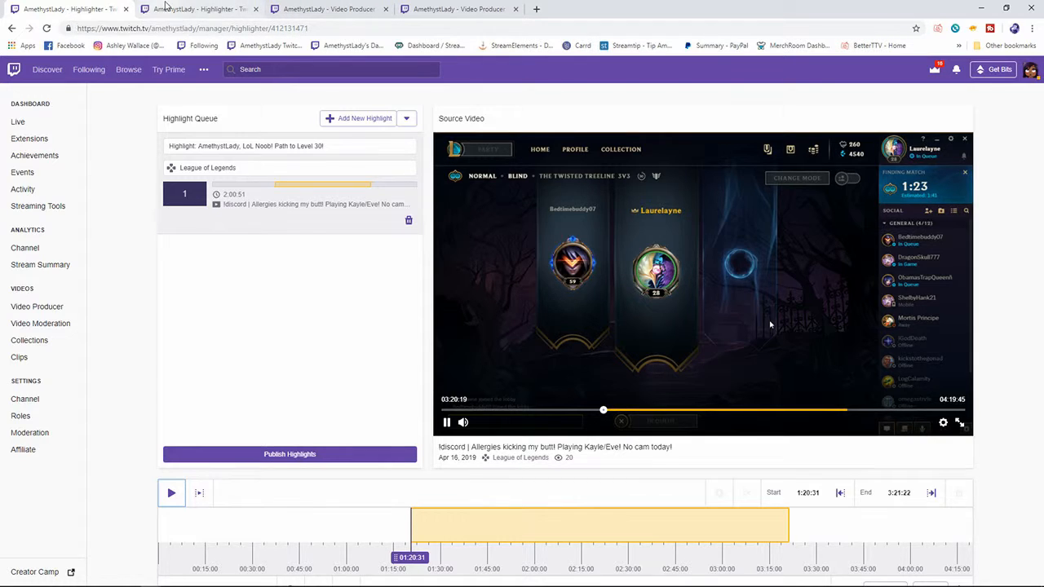
{"action": "scroll", "coordinate": [378, 303], "scroll_direction": "up", "scroll_amount": 1}
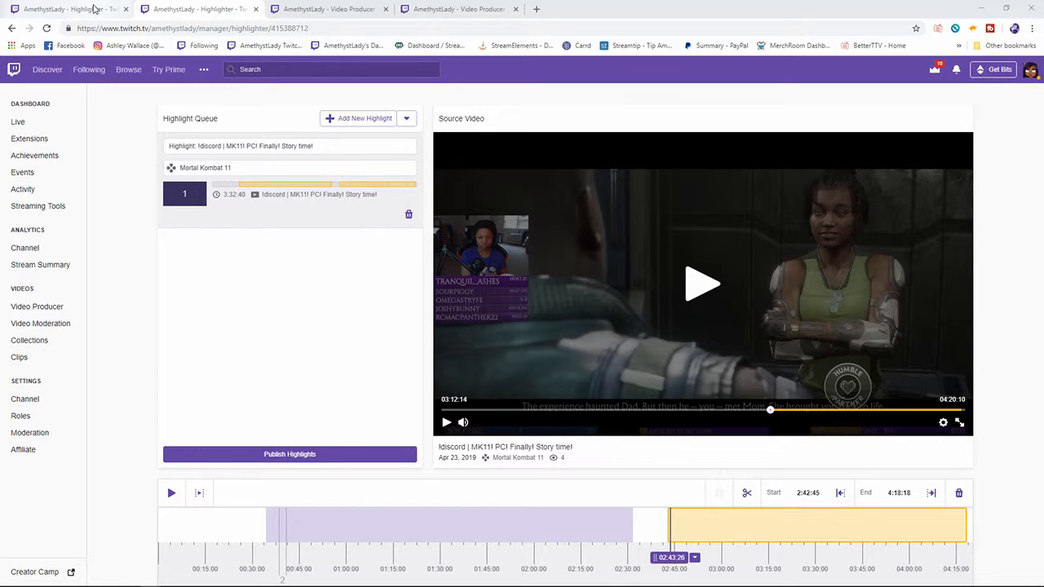
Pause the League of Legends preview and publish the highlight titled "AmethystLady, LoL Noob! Path to Level 30!".
{"action": "left_click", "coordinate": [94, 8]}
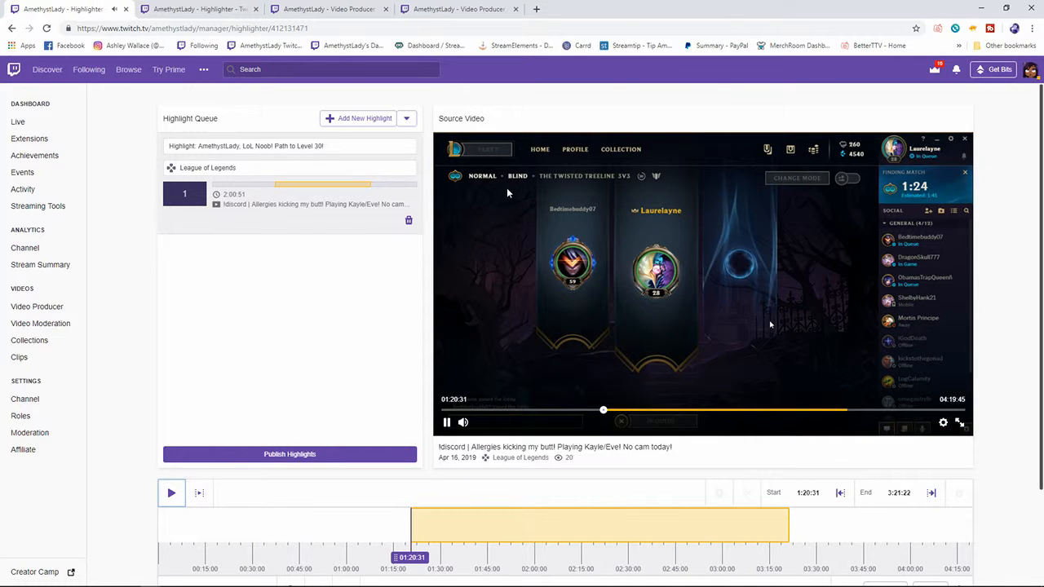
{"action": "left_click", "coordinate": [446, 422]}
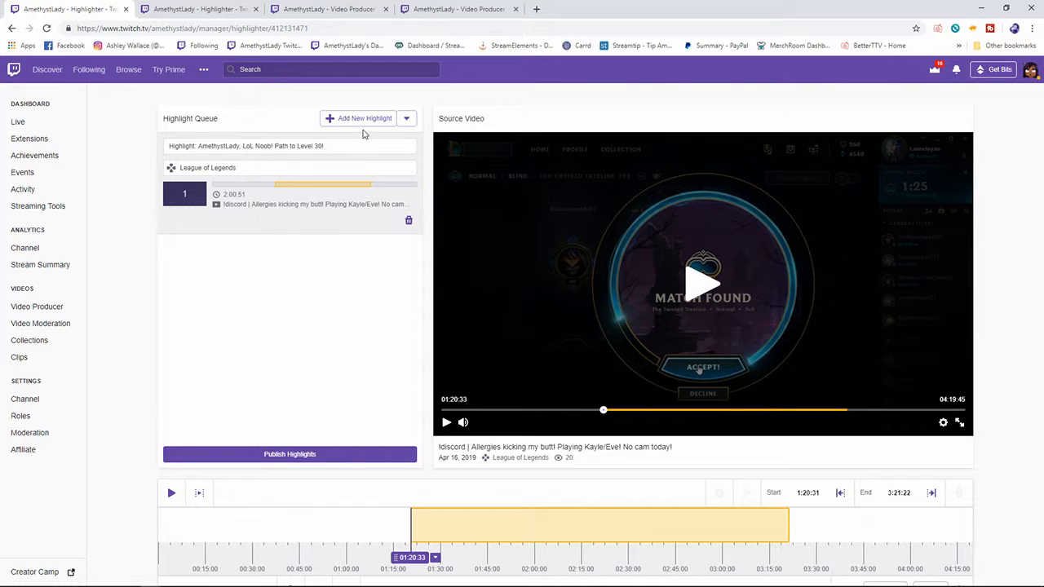
{"action": "left_click", "coordinate": [370, 455]}
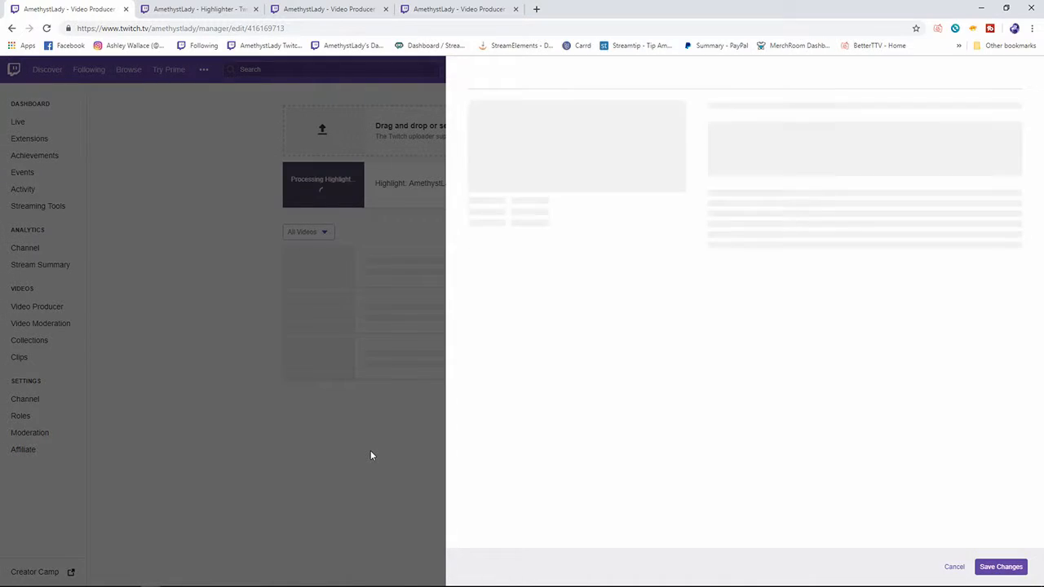